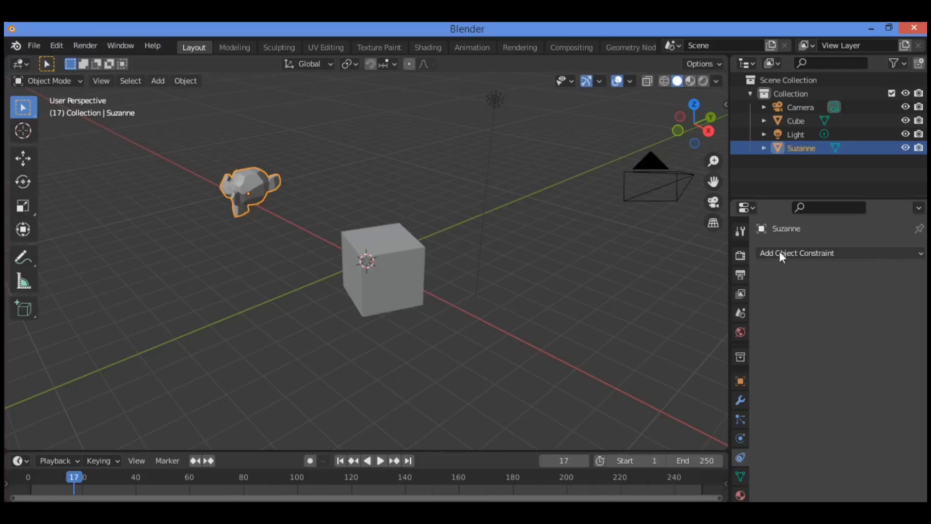
Show the Add Object Constraint menu listing every constraint type available for Suzanne
{"action": "left_click", "coordinate": [845, 253]}
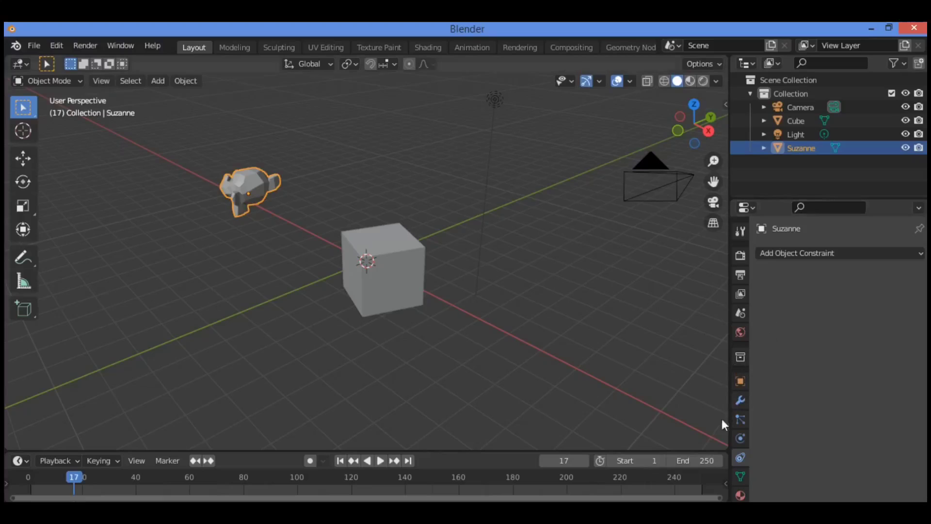
{"action": "left_click", "coordinate": [812, 249]}
Select the Camera in the viewport and add a Track To constraint to it
{"action": "left_click", "coordinate": [648, 186]}
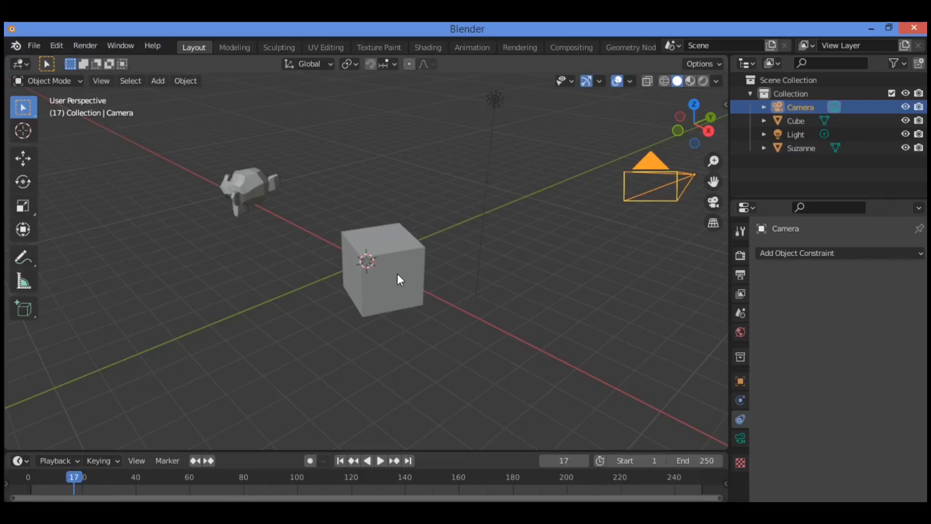
{"action": "left_click", "coordinate": [834, 254]}
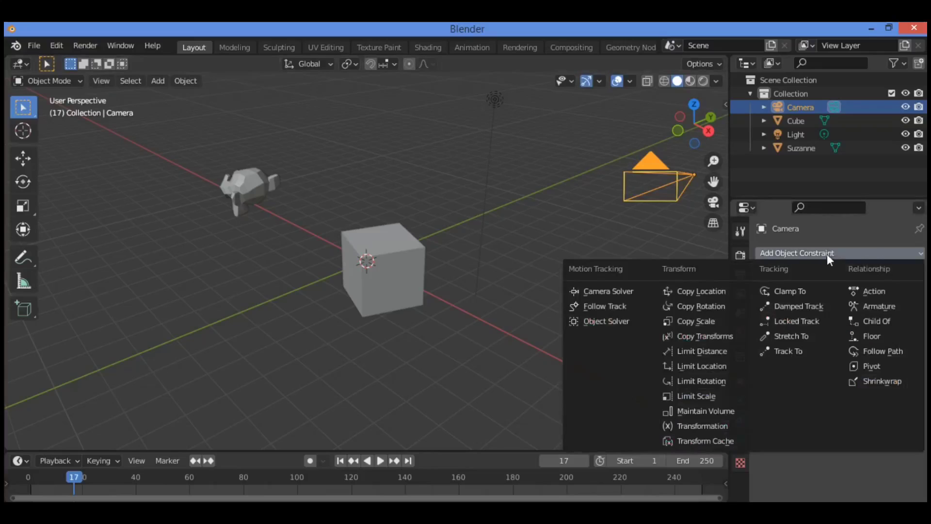
{"action": "left_click", "coordinate": [805, 352]}
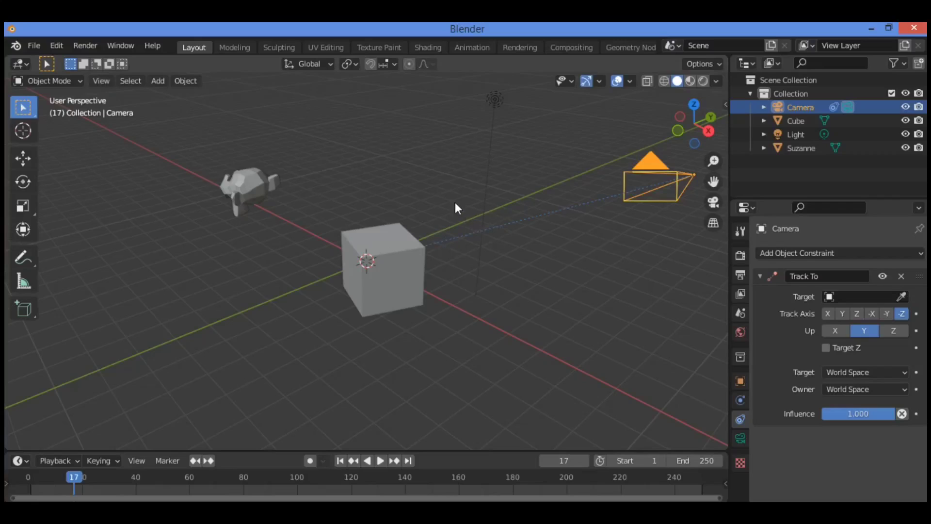
Clear the Camera's rotation with Alt+R, toggling Clear Delta on and off, then reselect the Camera
{"action": "key", "text": "alt+r"}
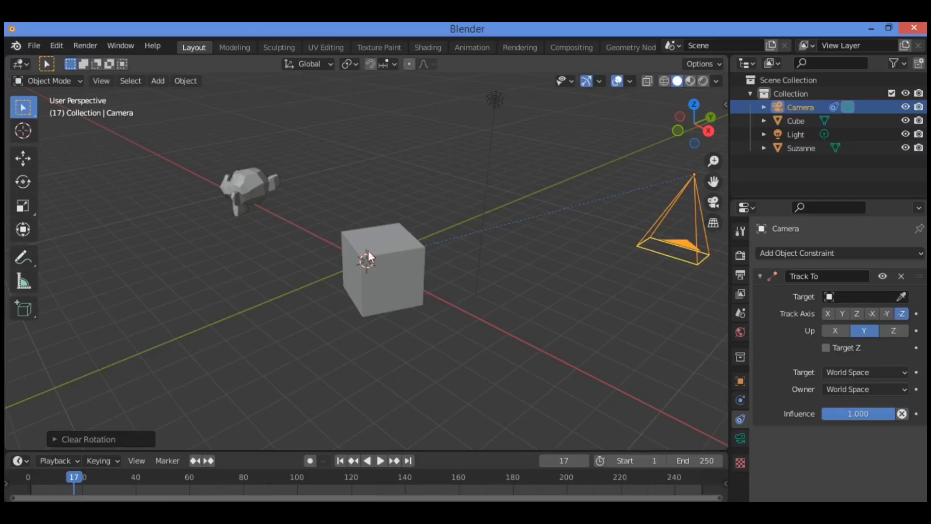
{"action": "left_click", "coordinate": [132, 433]}
{"action": "left_click", "coordinate": [133, 435]}
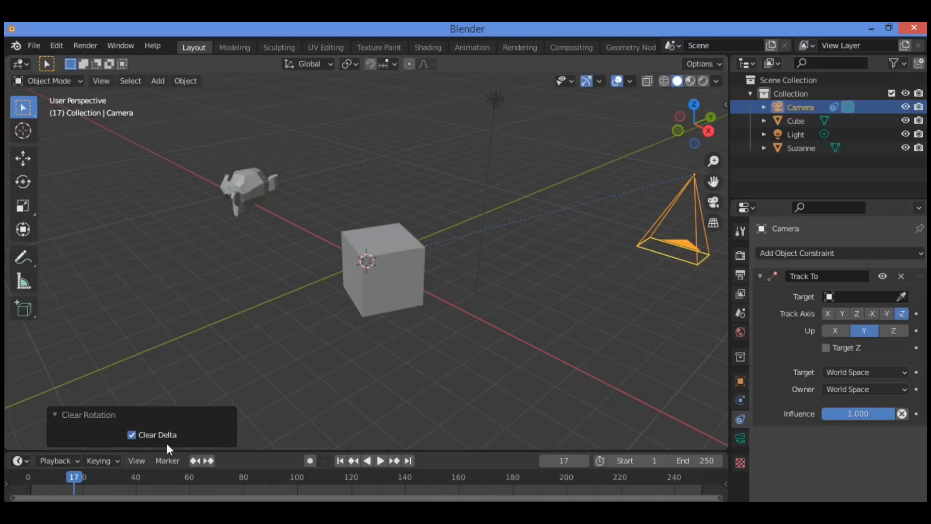
{"action": "left_click", "coordinate": [131, 435]}
{"action": "left_click", "coordinate": [406, 323]}
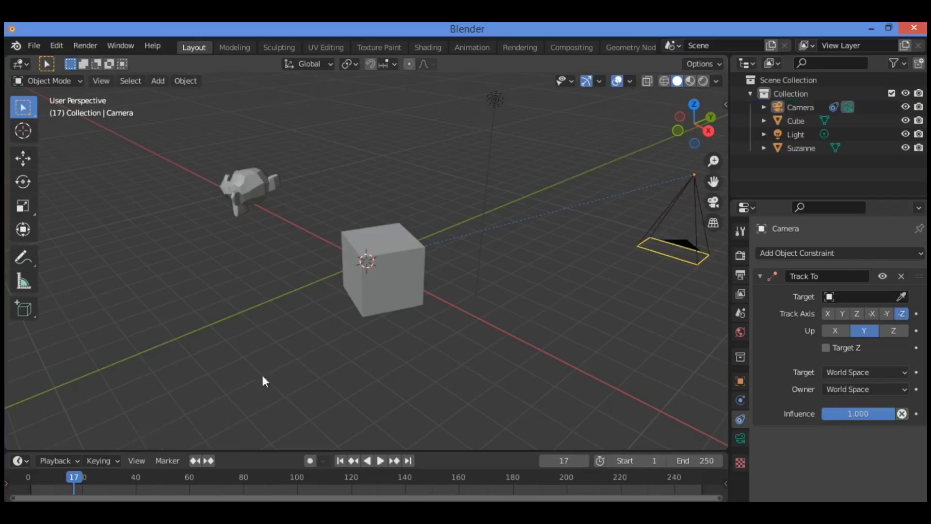
{"action": "left_click", "coordinate": [679, 200]}
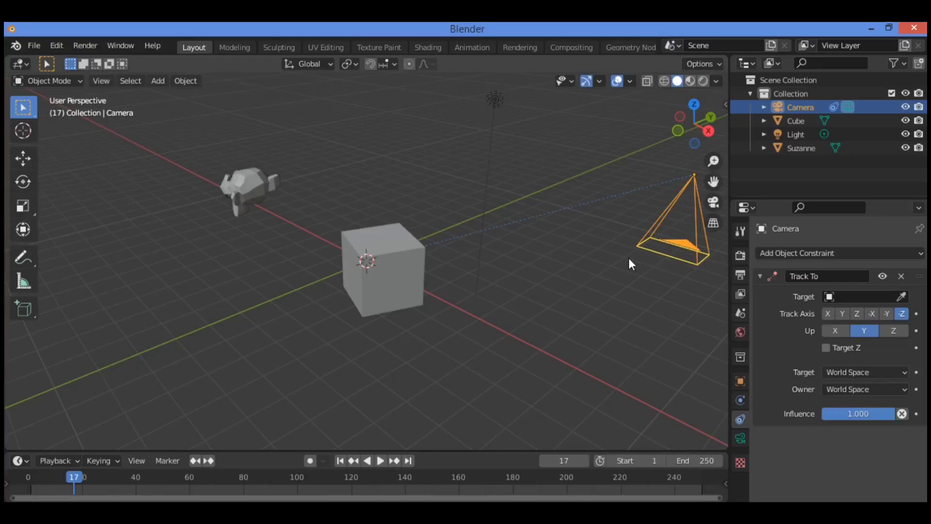
{"action": "middle_click_drag", "start_coordinate": [628, 258], "coordinate": [848, 292]}
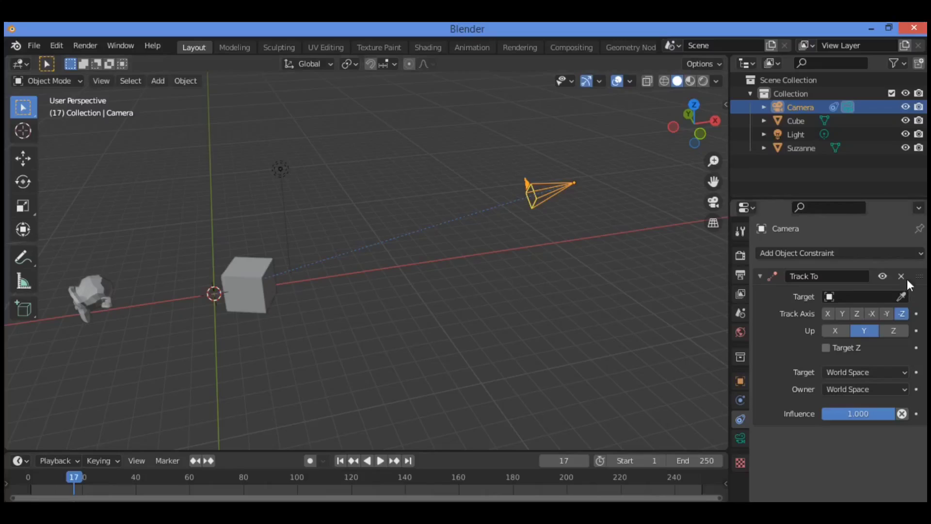
Set Cube as the Target of the Camera's Track To constraint
{"action": "left_click", "coordinate": [885, 298]}
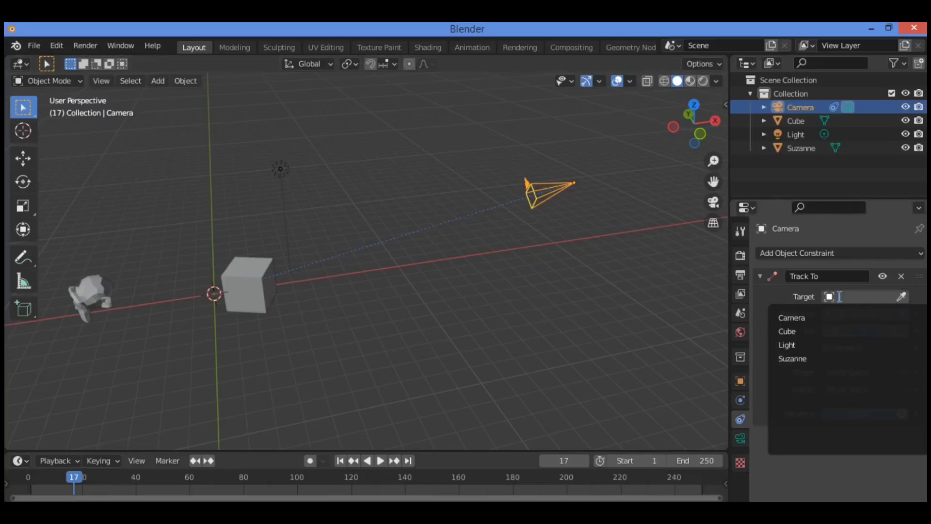
{"action": "left_click", "coordinate": [814, 331]}
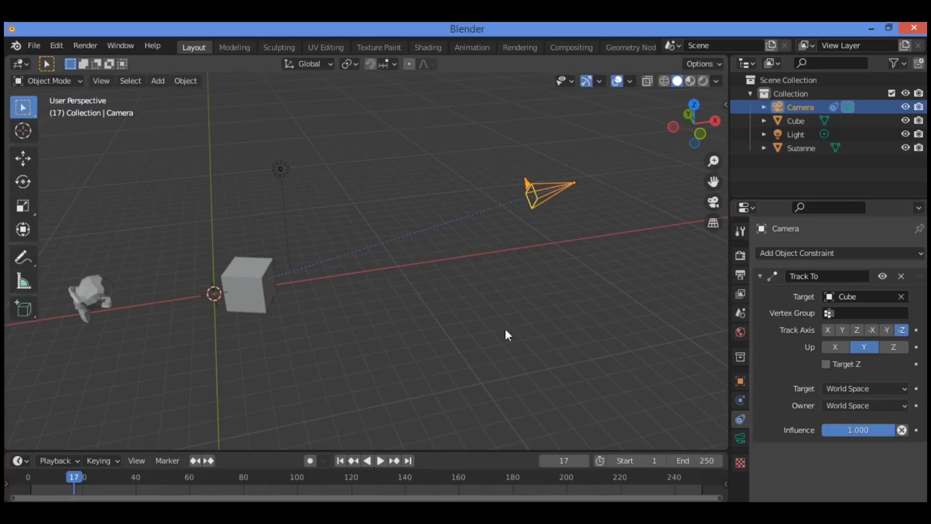
Move the Cube and cancel to test the Camera's tracking, then add Copy Location to Suzanne
{"action": "left_click", "coordinate": [258, 268]}
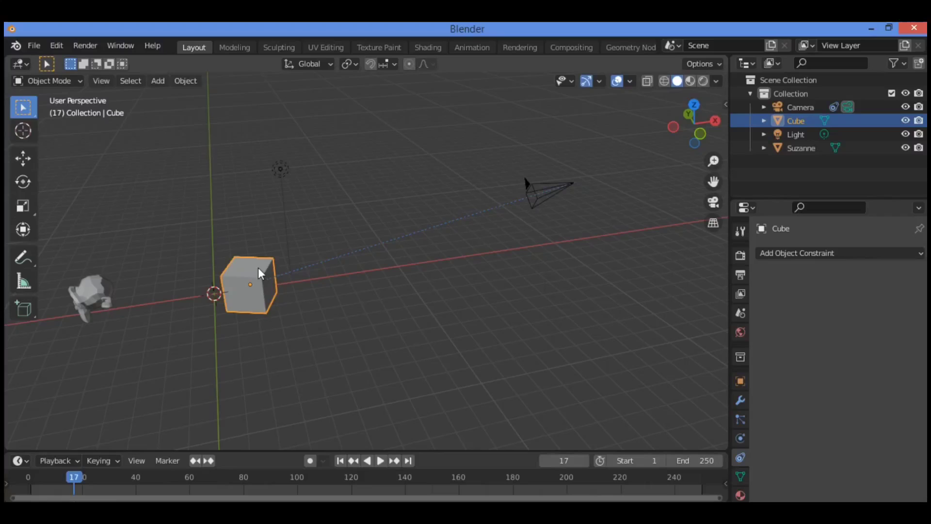
{"action": "key", "text": "g"}
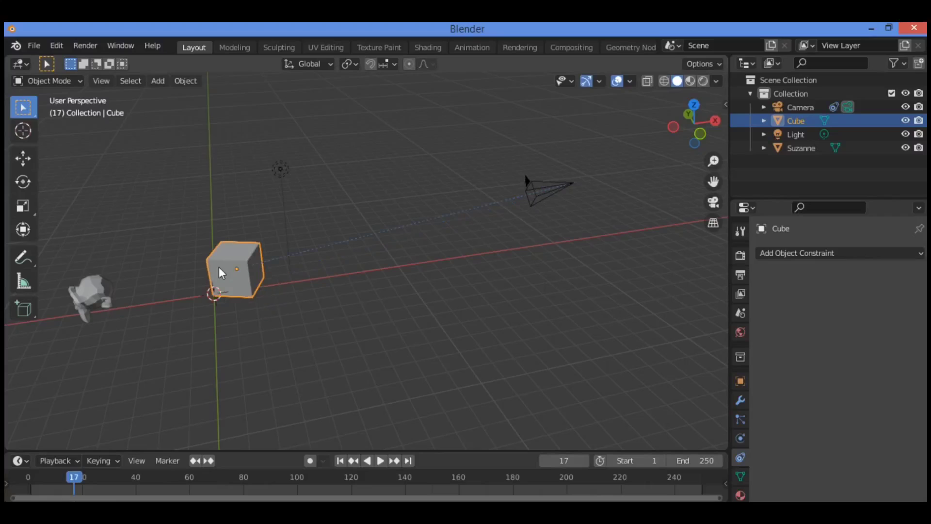
{"action": "key", "text": "g"}
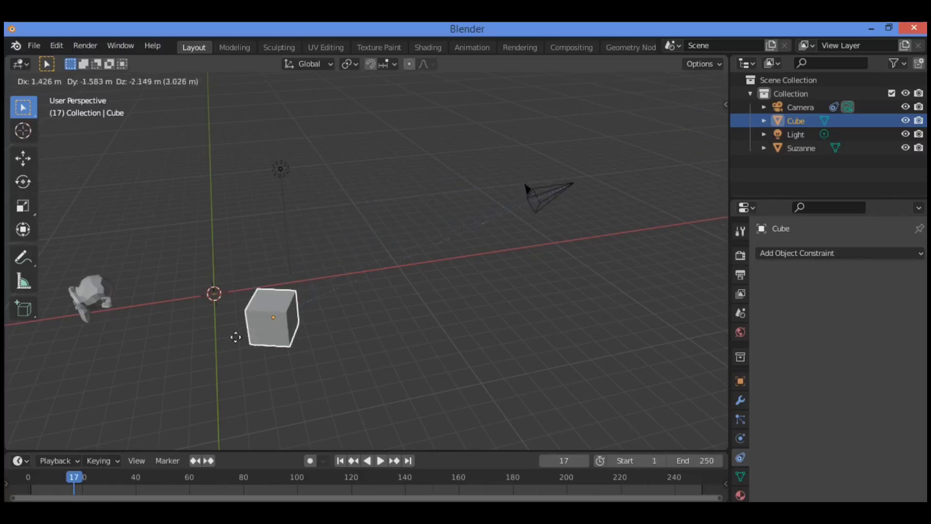
{"action": "right_click", "coordinate": [202, 254]}
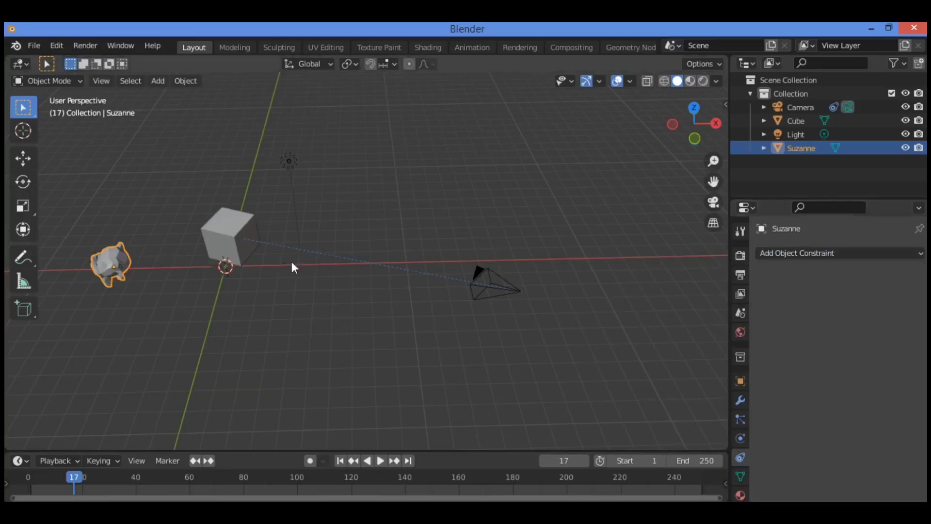
{"action": "left_click", "coordinate": [848, 253]}
Add a Copy Location constraint to Suzanne with the Cube eyedropped as its target
{"action": "left_click", "coordinate": [697, 290]}
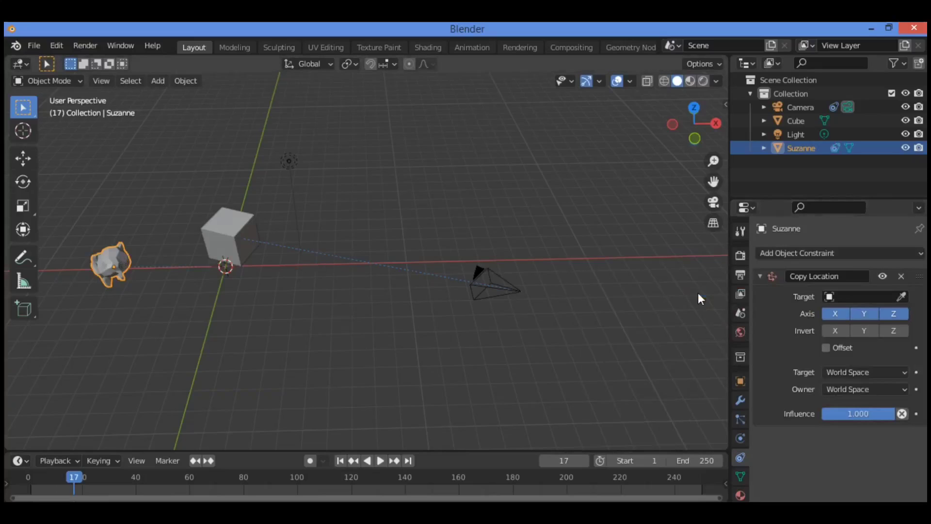
{"action": "left_click", "coordinate": [901, 297]}
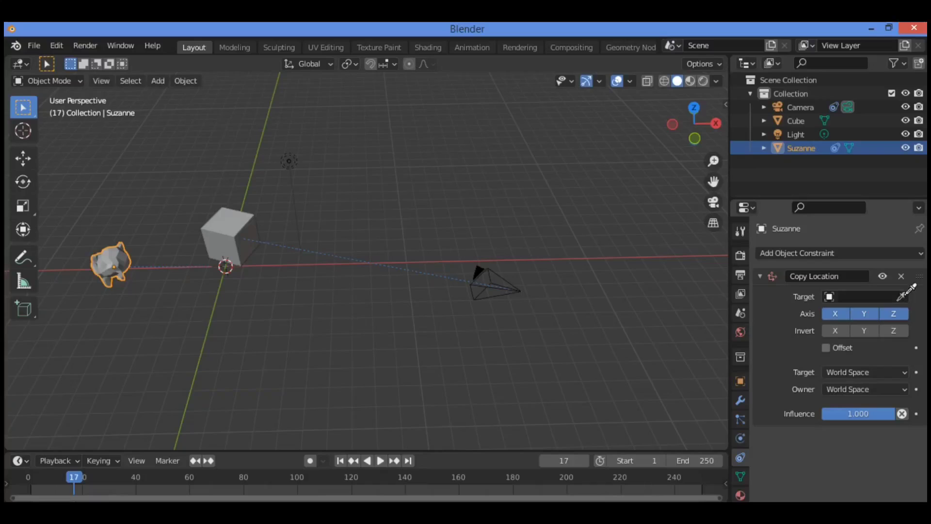
{"action": "left_click", "coordinate": [259, 237]}
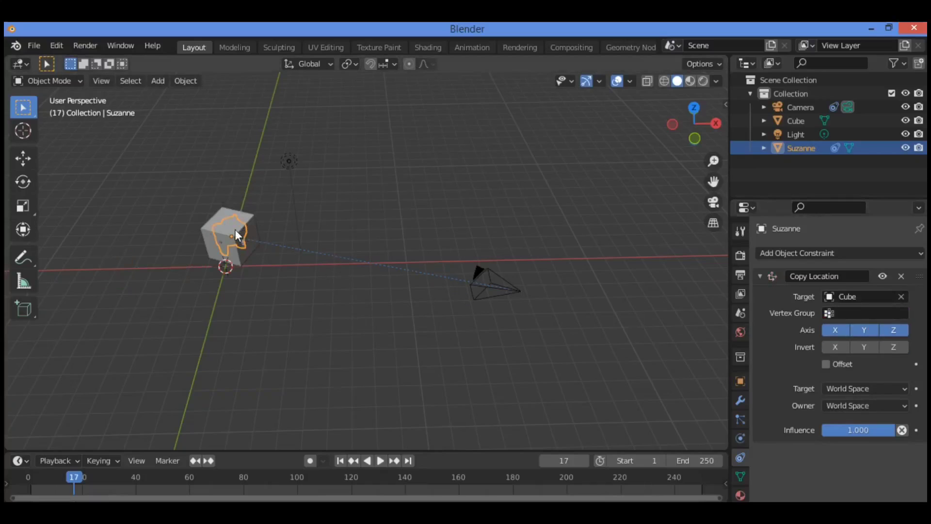
Move the Cube along Z so Suzanne follows, then switch to camera view
{"action": "left_click", "coordinate": [250, 220]}
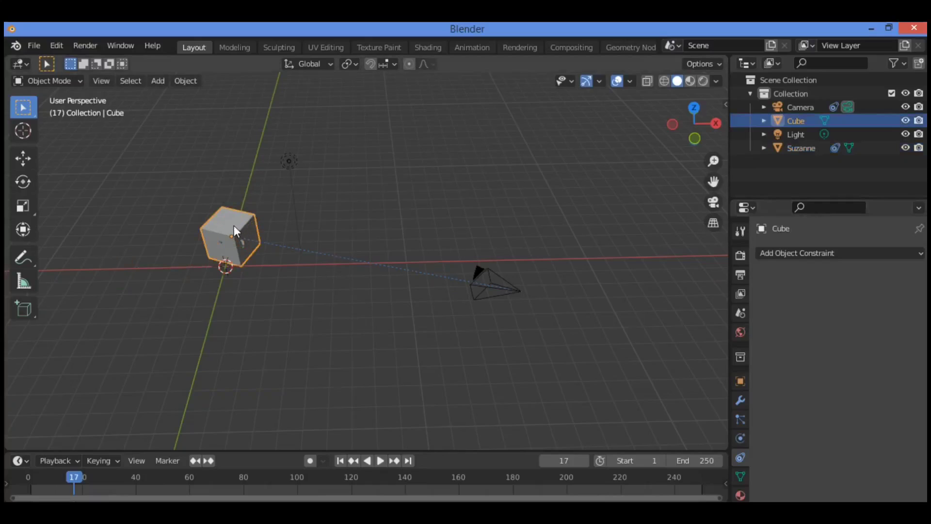
{"action": "left_click", "coordinate": [242, 239]}
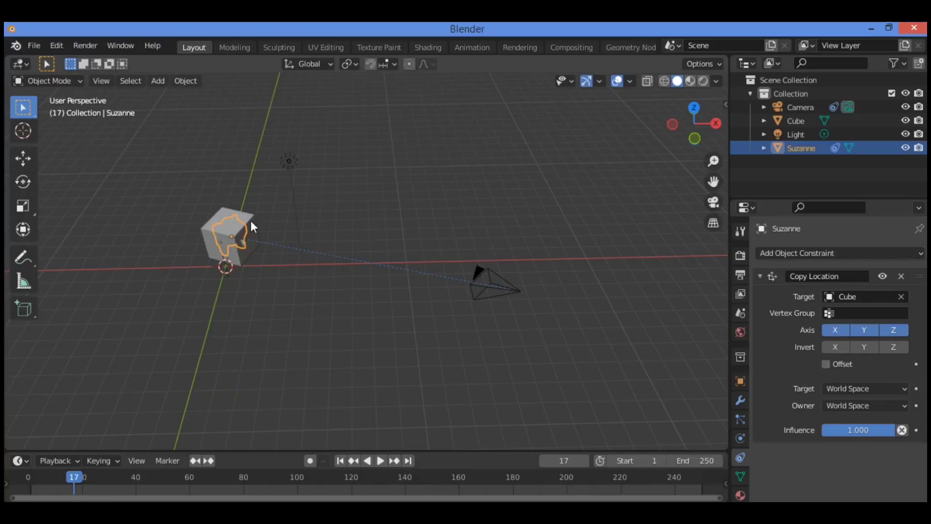
{"action": "left_click", "coordinate": [251, 221]}
{"action": "key", "text": "g"}
{"action": "key", "text": "z"}
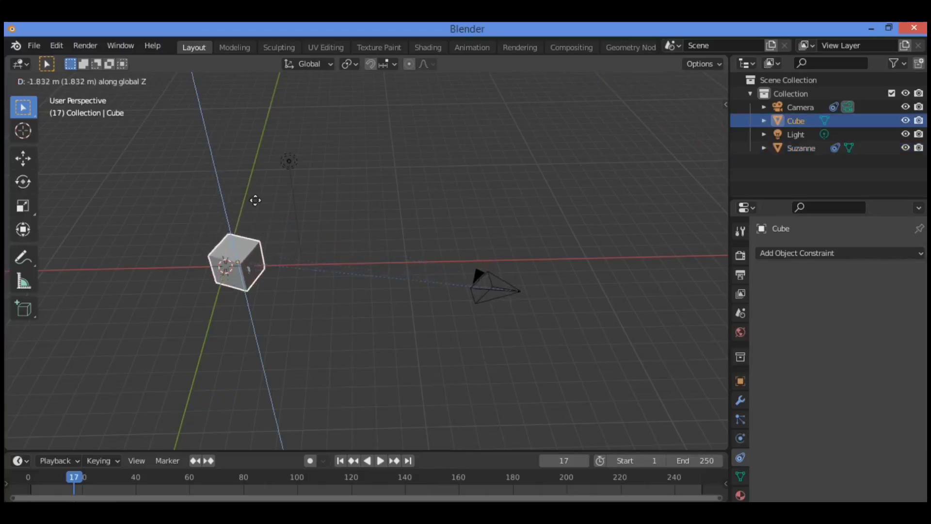
{"action": "left_click", "coordinate": [261, 216]}
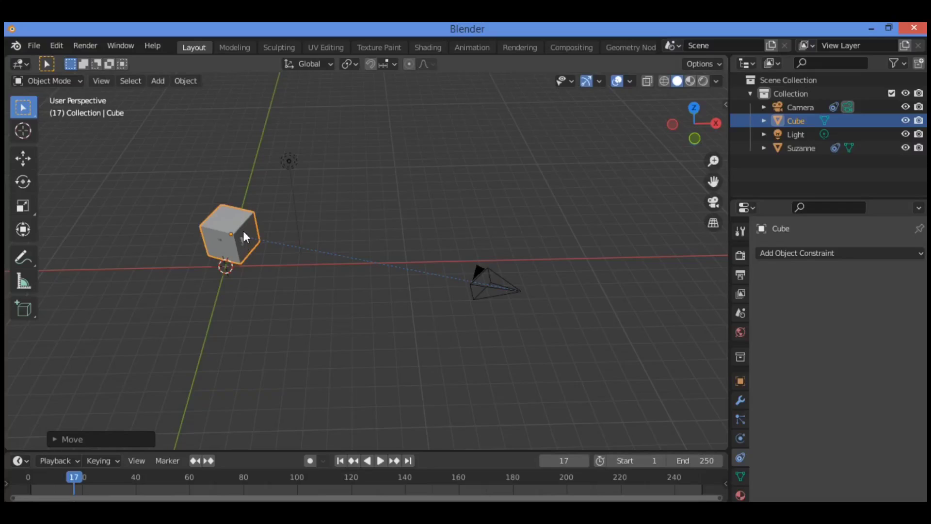
{"action": "key", "text": "KP_0"}
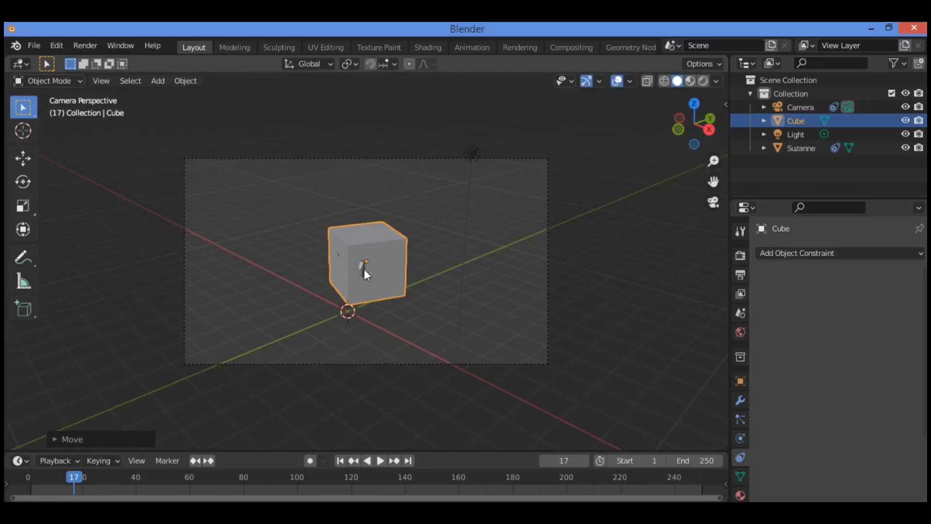
Try moving and rotating the constrained Suzanne sitting inside the cube
{"action": "left_click", "coordinate": [361, 268]}
{"action": "key", "text": "g"}
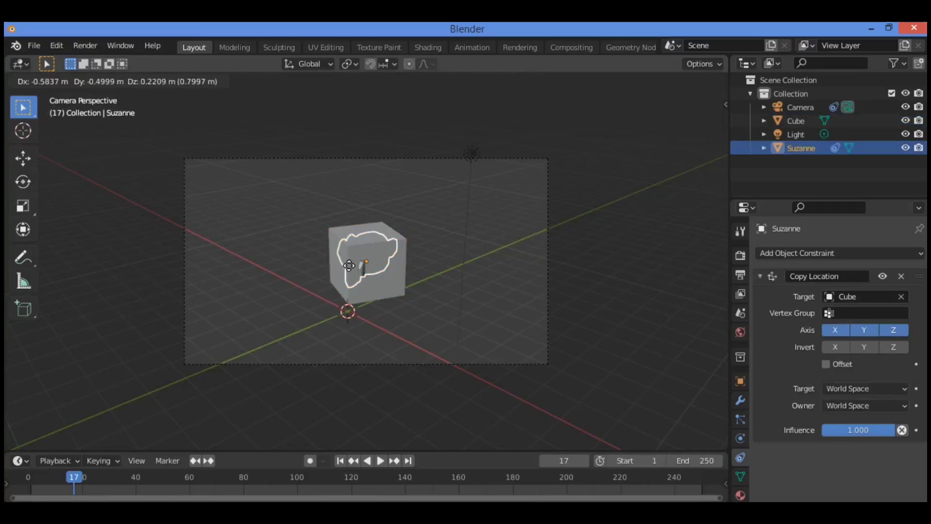
{"action": "key", "text": "r"}
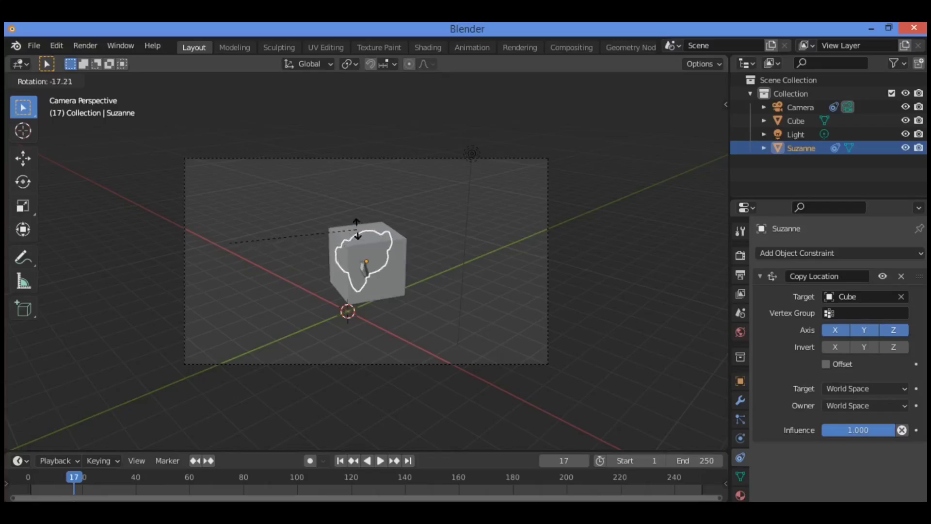
{"action": "left_click", "coordinate": [372, 261]}
Move the Cube along Z and then along Y, and reselect Suzanne
{"action": "left_click", "coordinate": [391, 277]}
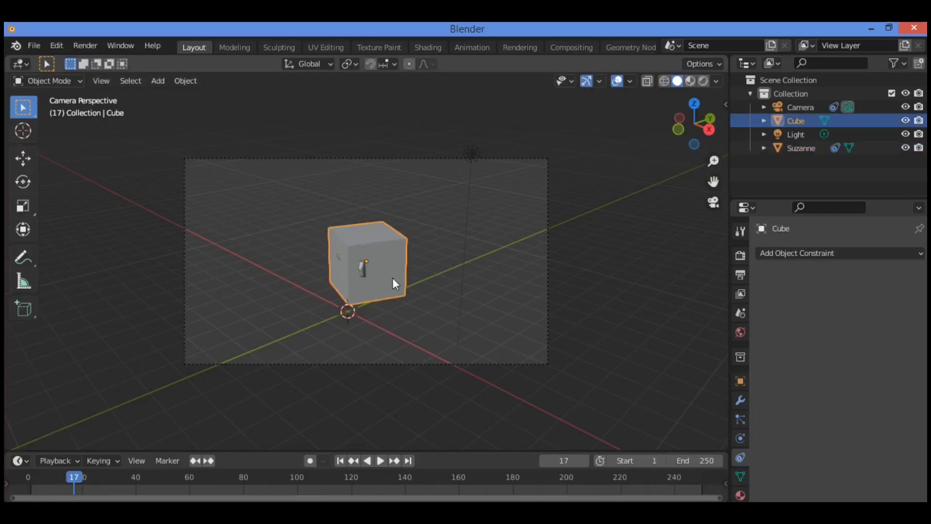
{"action": "key", "text": "g"}
{"action": "key", "text": "z"}
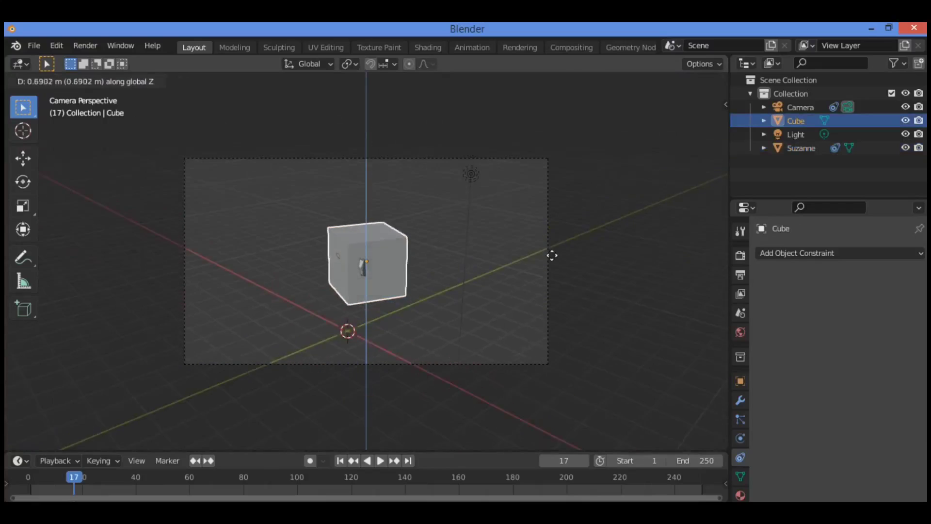
{"action": "left_click", "coordinate": [379, 301]}
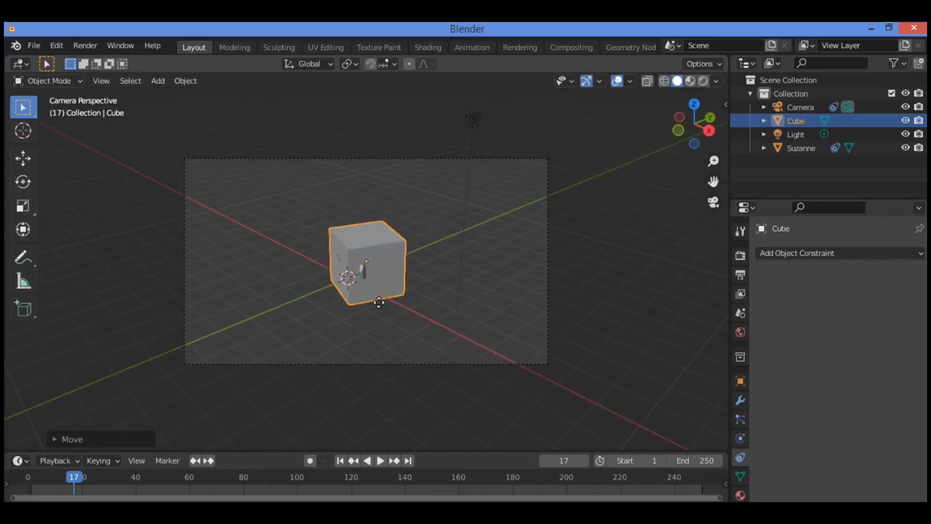
{"action": "key", "text": "g"}
{"action": "key", "text": "y"}
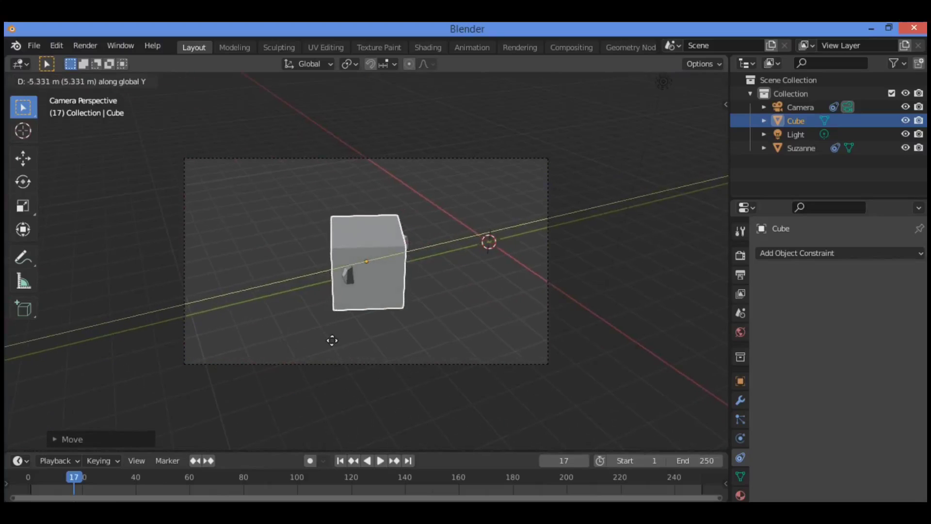
{"action": "left_click", "coordinate": [464, 295]}
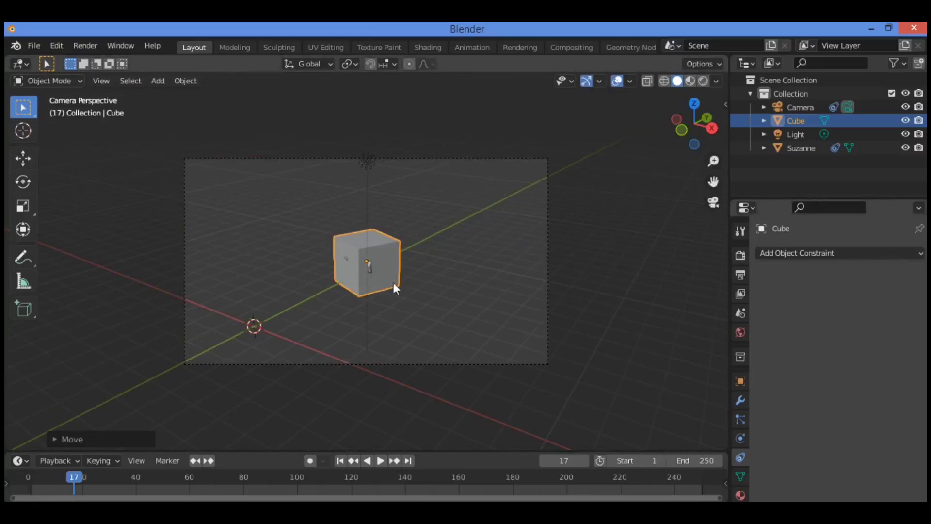
{"action": "left_click", "coordinate": [374, 260]}
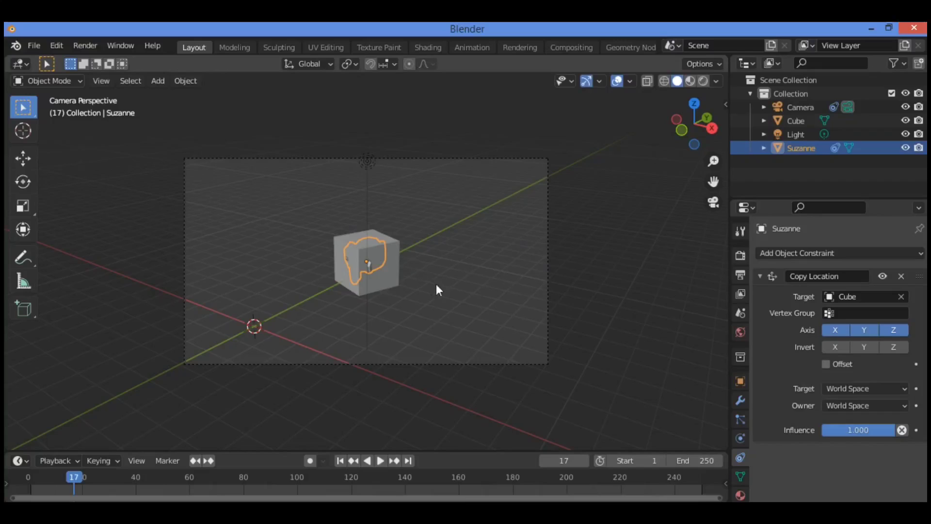
Replace Suzanne's Copy Location with a Copy Rotation constraint targeting the Cube
{"action": "left_click", "coordinate": [900, 276]}
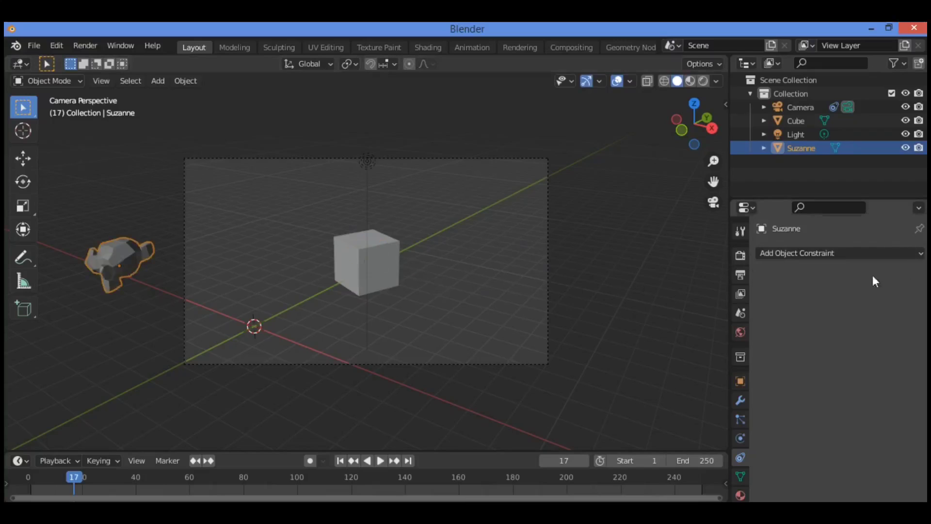
{"action": "left_click", "coordinate": [843, 253]}
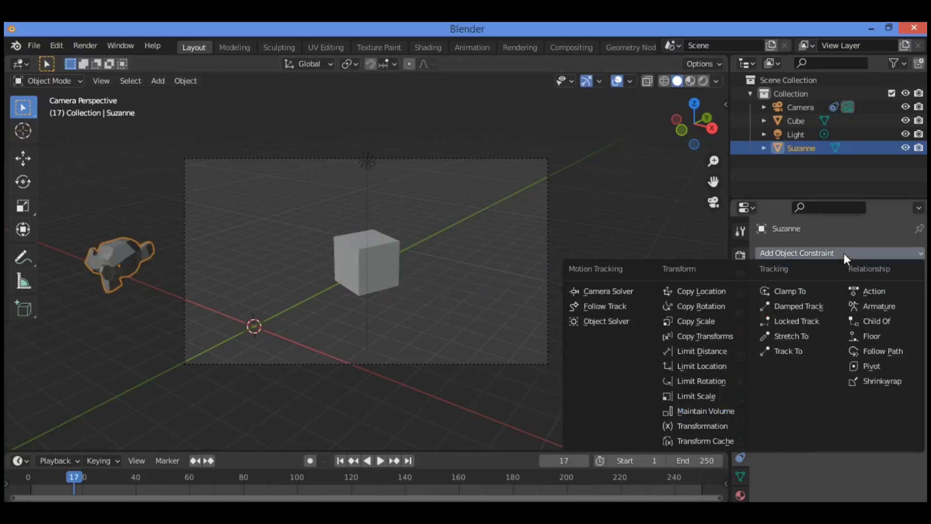
{"action": "left_click", "coordinate": [706, 306]}
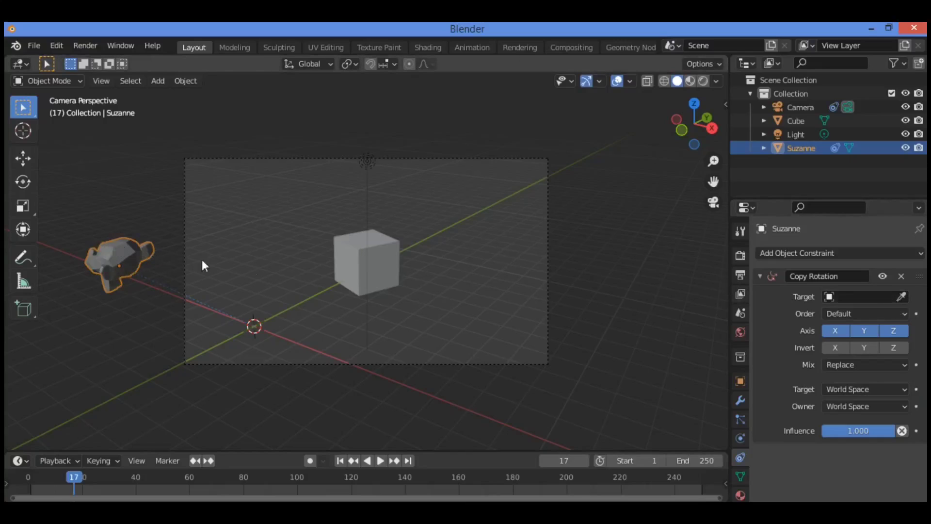
{"action": "left_click", "coordinate": [902, 297]}
{"action": "left_click", "coordinate": [357, 257]}
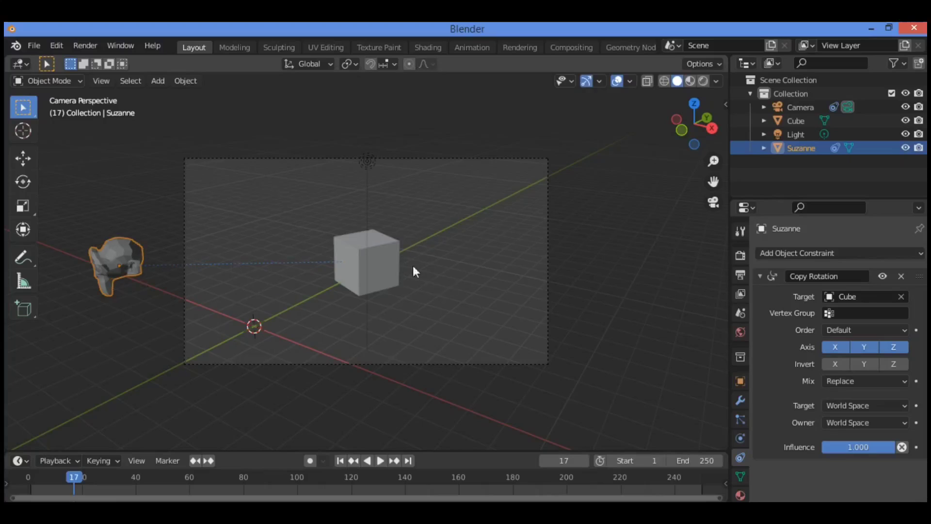
Rotate the Cube freely, then around global Z, and reselect Suzanne to see it turn along
{"action": "left_click", "coordinate": [393, 257]}
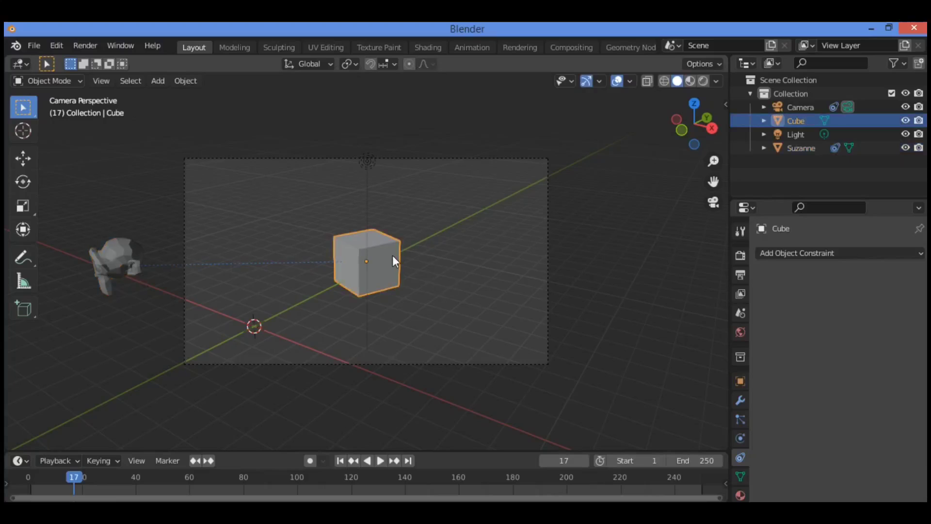
{"action": "key", "text": "r"}
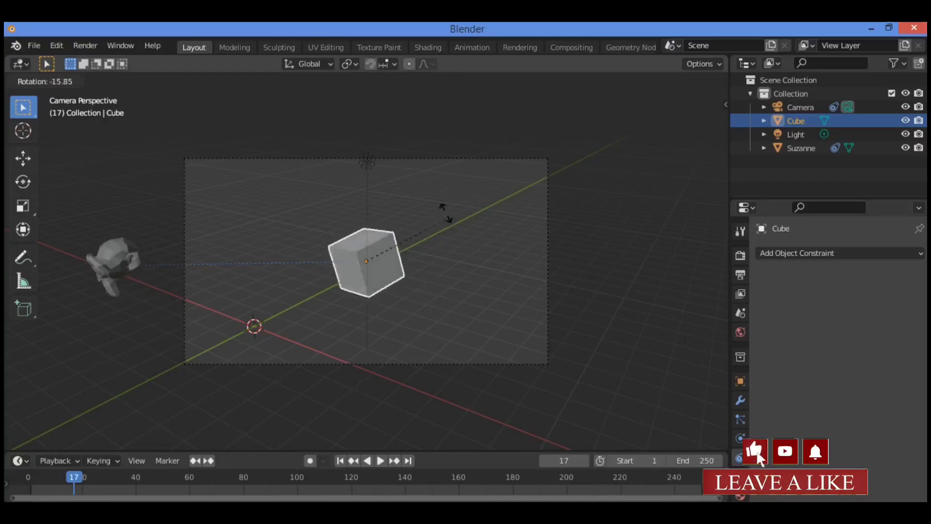
{"action": "left_click", "coordinate": [438, 275]}
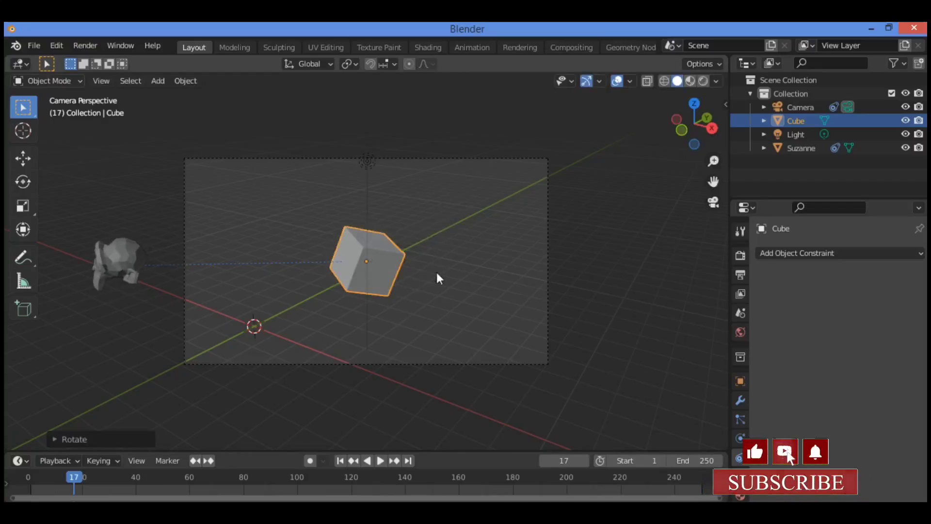
{"action": "middle_click_drag", "start_coordinate": [439, 277], "coordinate": [170, 225]}
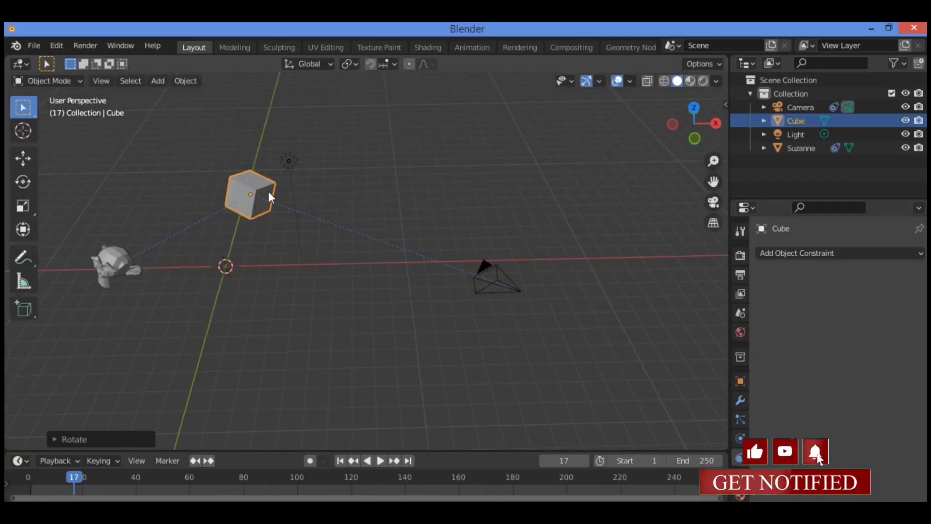
{"action": "key", "text": "r"}
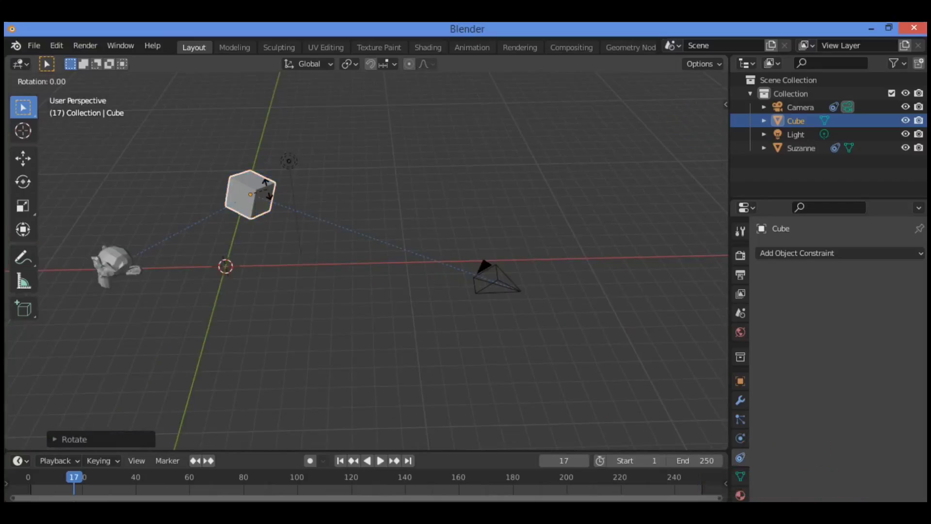
{"action": "key", "text": "z"}
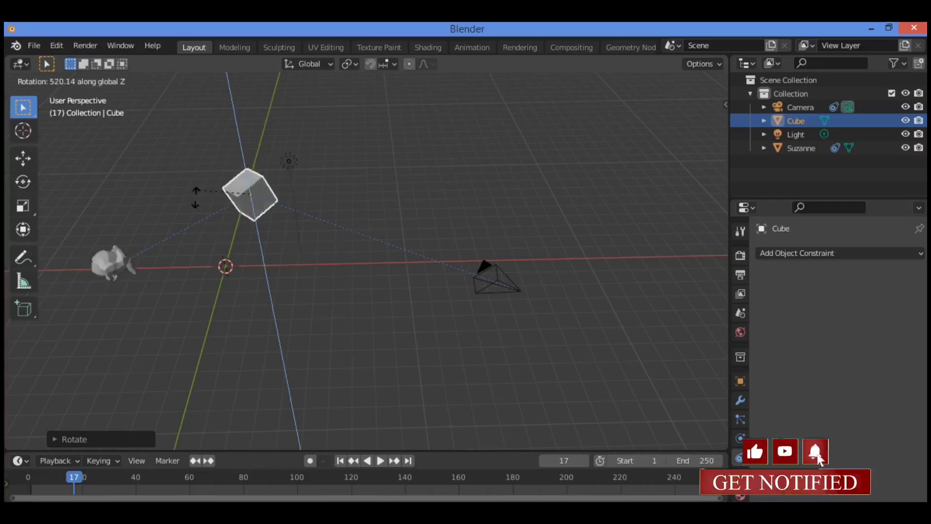
{"action": "left_click", "coordinate": [194, 195]}
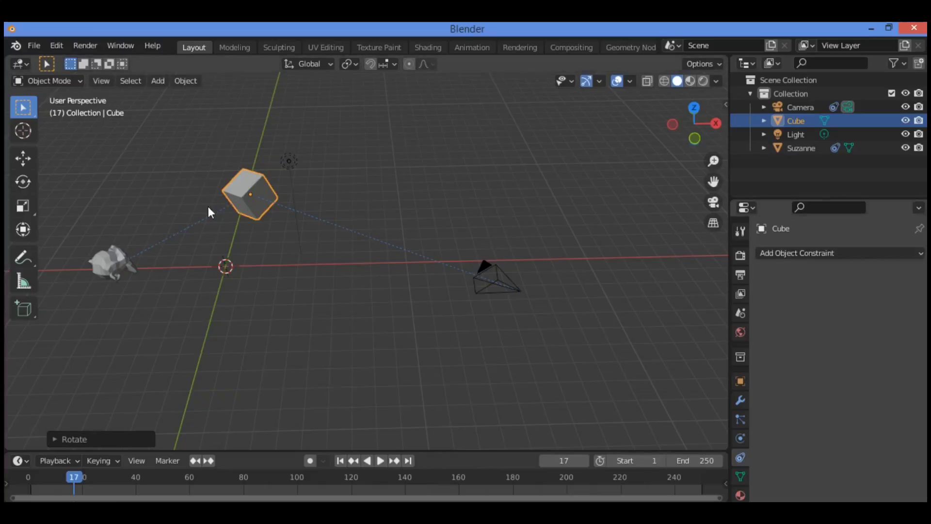
{"action": "left_click", "coordinate": [117, 257]}
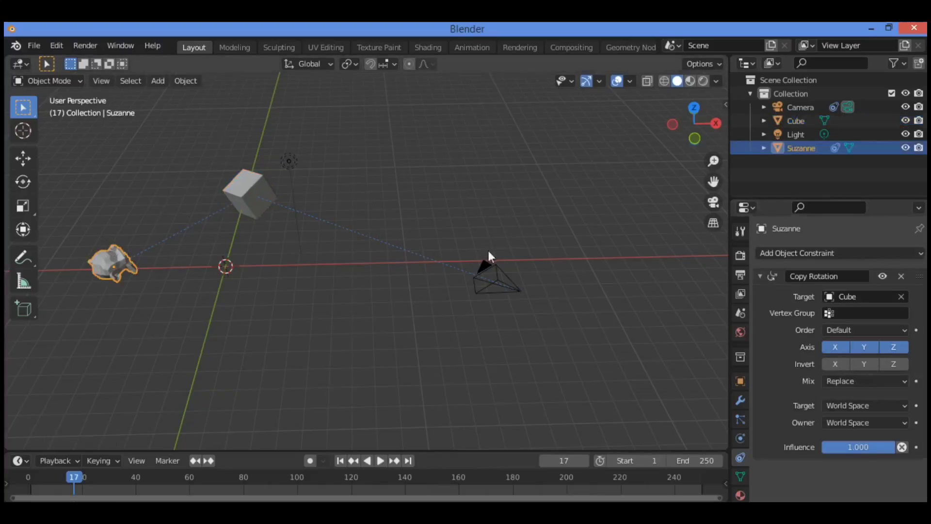
Replace Suzanne's Copy Rotation with a Copy Scale constraint targeting the Cube
{"action": "left_click", "coordinate": [900, 276]}
{"action": "left_click", "coordinate": [829, 254]}
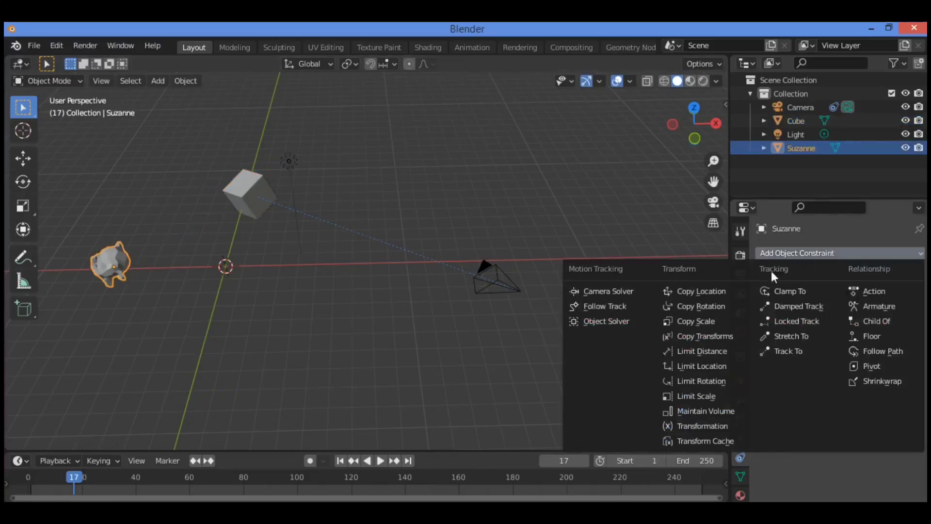
{"action": "left_click", "coordinate": [702, 320]}
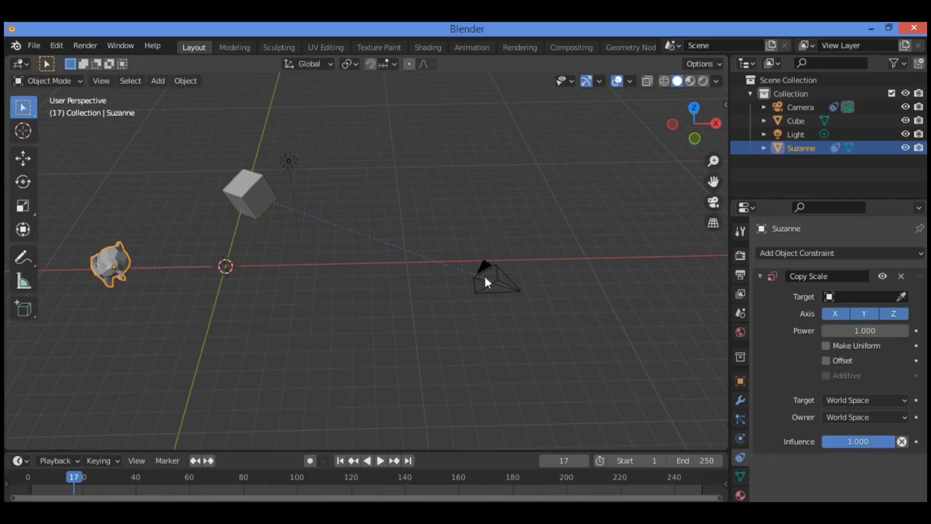
{"action": "left_click", "coordinate": [901, 296]}
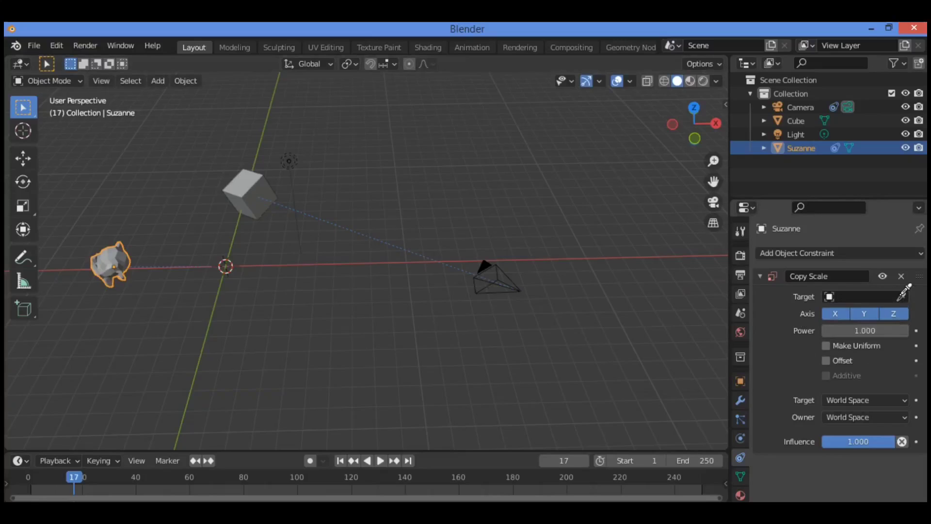
{"action": "left_click", "coordinate": [252, 192]}
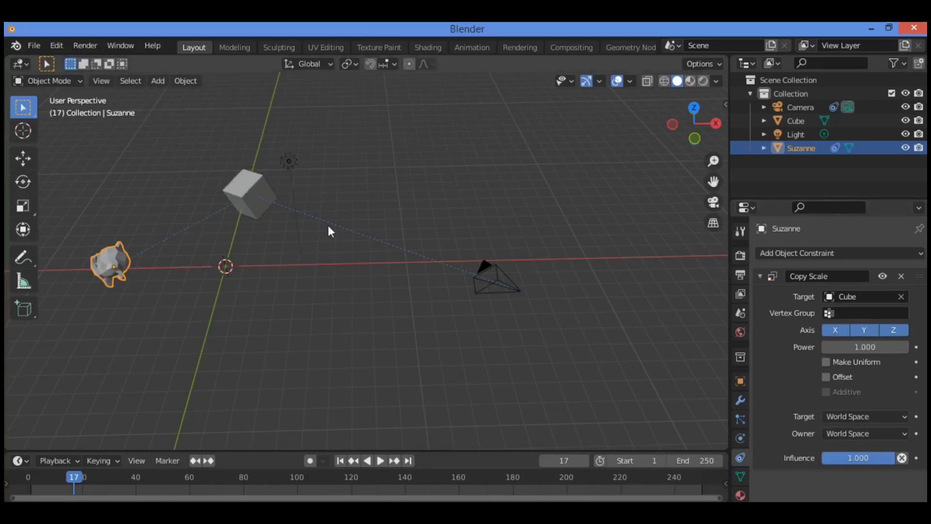
Scale up the Cube so Suzanne grows with it, then reselect Suzanne
{"action": "left_click", "coordinate": [256, 188]}
{"action": "key", "text": "s"}
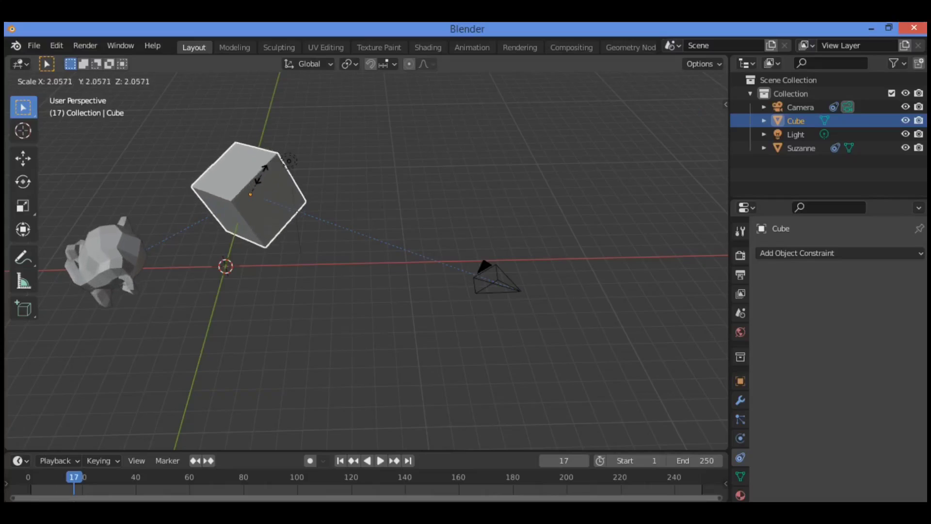
{"action": "left_click", "coordinate": [262, 177]}
{"action": "mouse_move", "coordinate": [693, 124]}
{"action": "left_mouse_down"}
{"action": "mouse_move", "coordinate": [674, 129]}
{"action": "mouse_move", "coordinate": [702, 130]}
{"action": "left_mouse_up"}
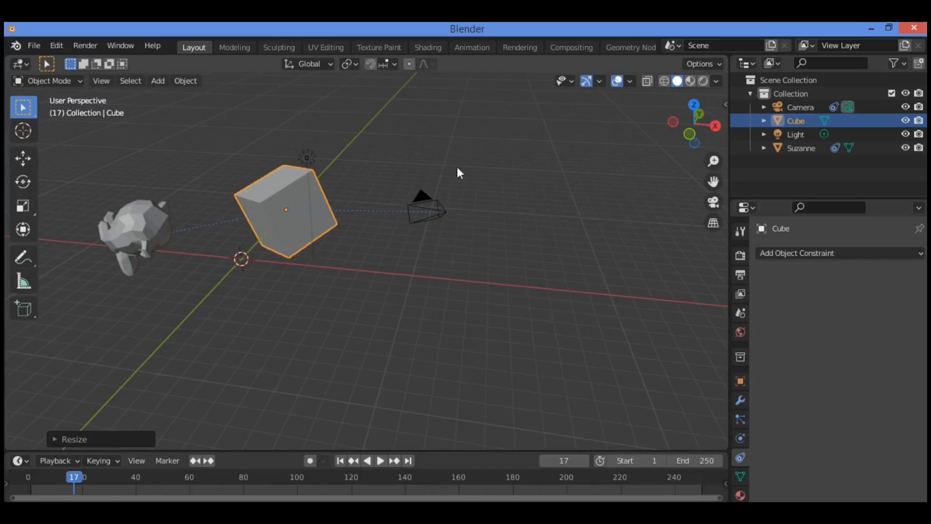
{"action": "left_click", "coordinate": [155, 223]}
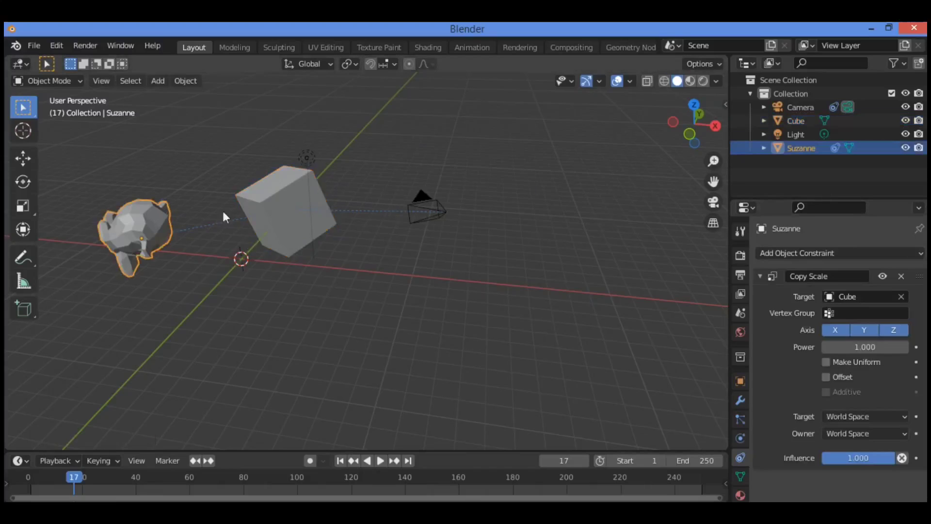
Delete Suzanne's Copy Scale constraint and scale the Cube back down
{"action": "left_click", "coordinate": [900, 277]}
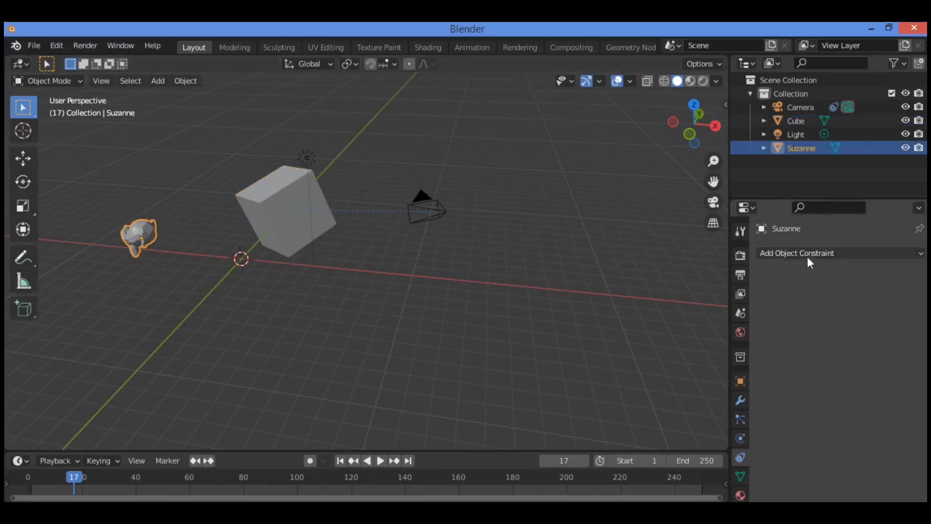
{"action": "left_click", "coordinate": [286, 199]}
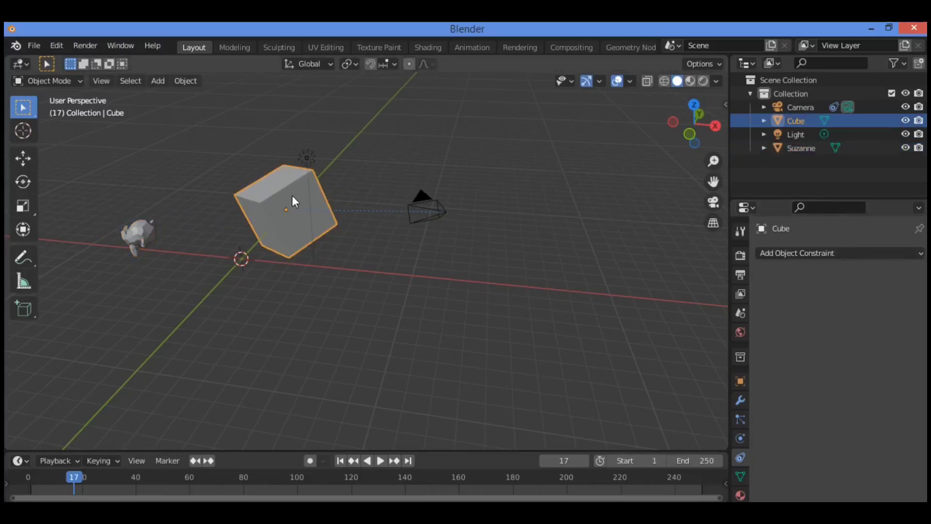
{"action": "key", "text": "s"}
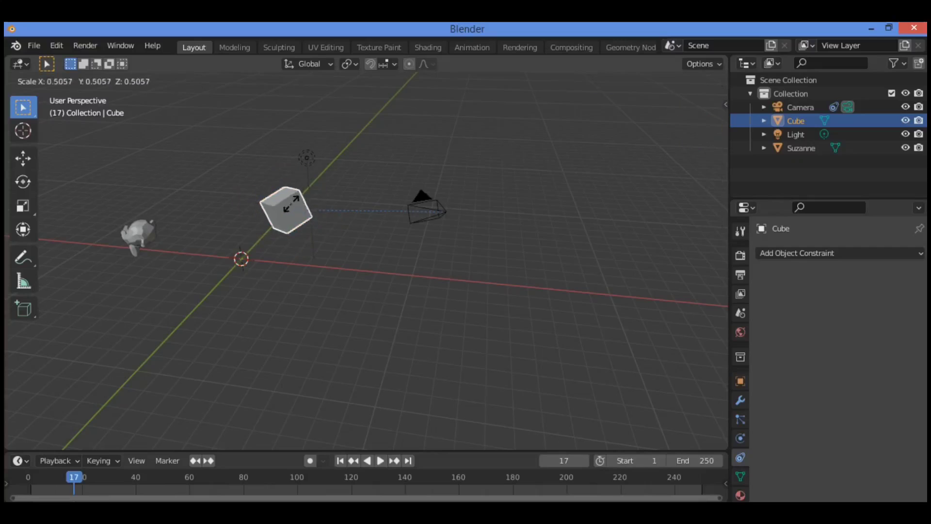
{"action": "left_click", "coordinate": [291, 204]}
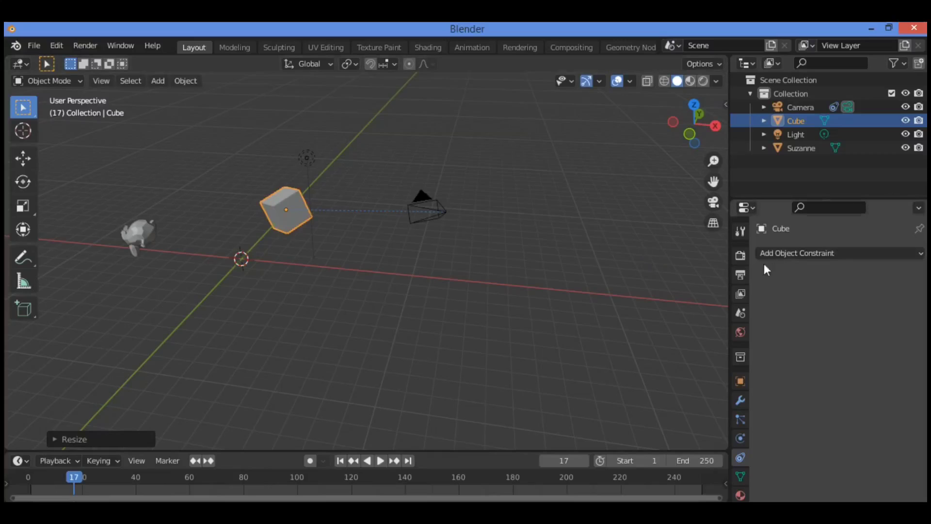
Add a Copy Transforms constraint to Suzanne targeting the Cube, keeping mix mode Replace
{"action": "left_click", "coordinate": [135, 232]}
{"action": "left_click", "coordinate": [795, 252]}
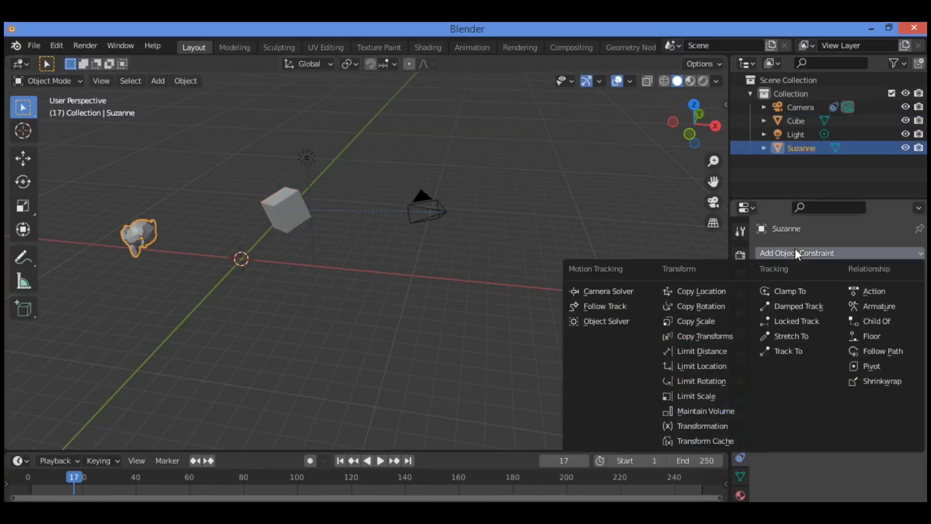
{"action": "left_click", "coordinate": [706, 335]}
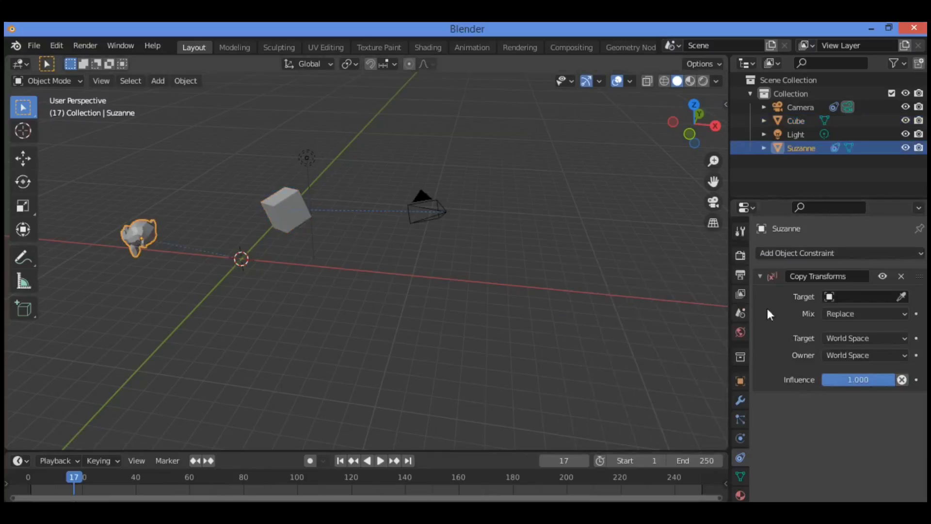
{"action": "left_click", "coordinate": [900, 295]}
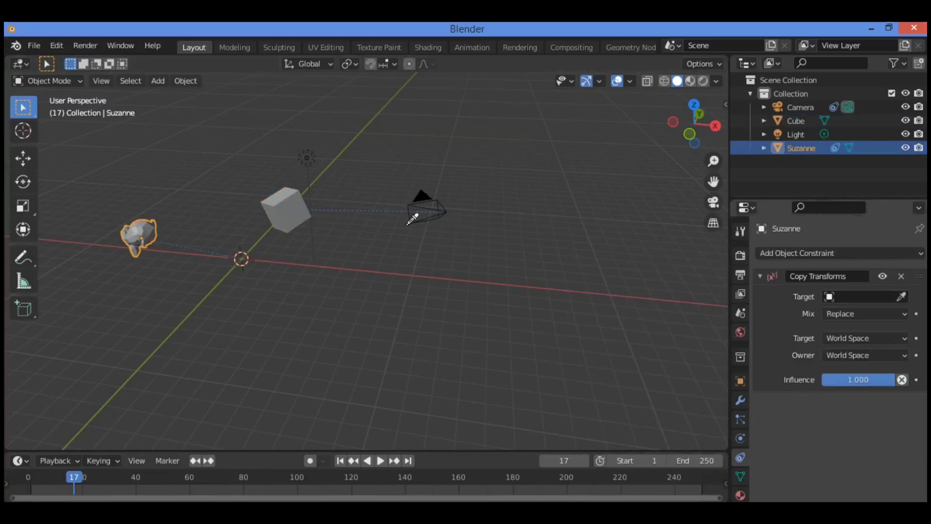
{"action": "left_click", "coordinate": [286, 208]}
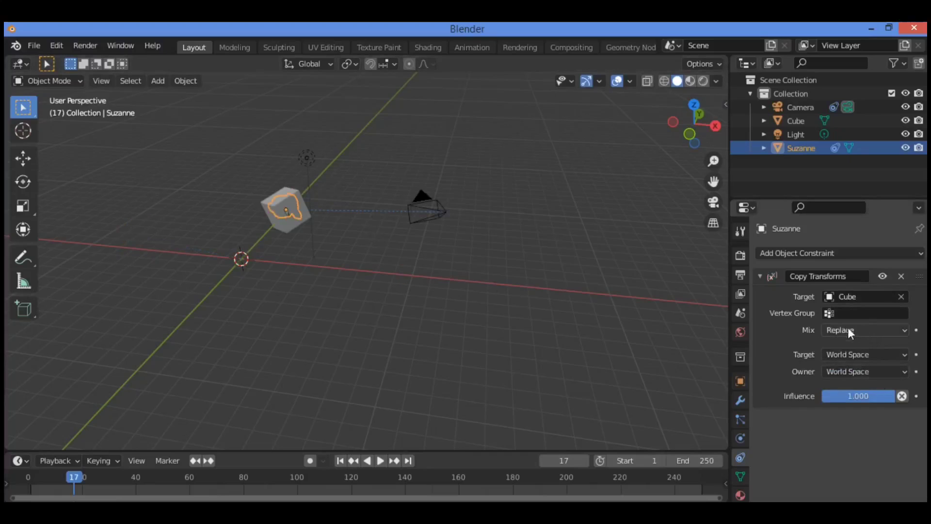
{"action": "left_click", "coordinate": [881, 332]}
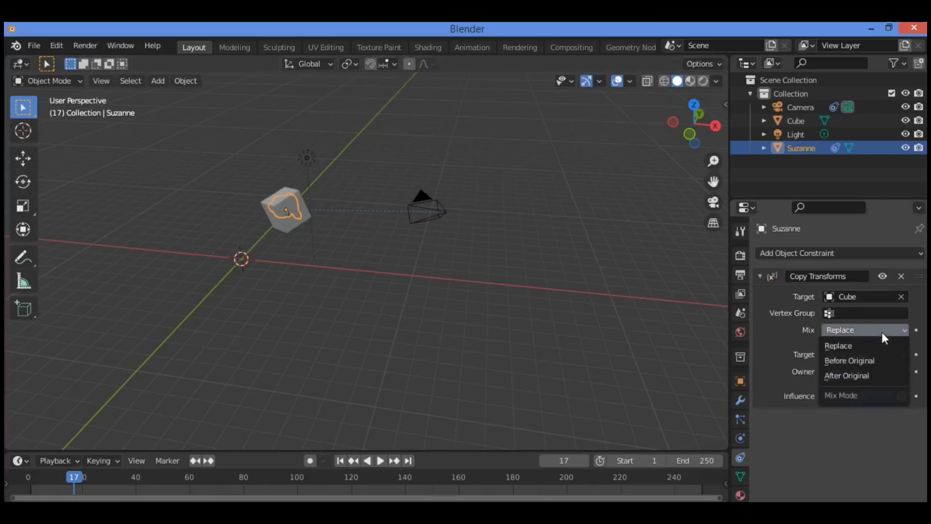
{"action": "left_click", "coordinate": [881, 333]}
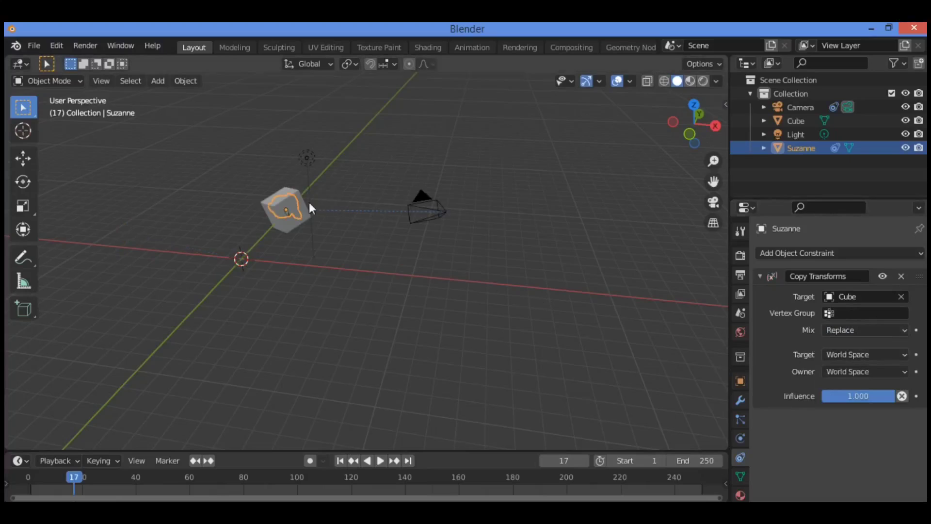
Move the Cube along Z to test it, then delete Suzanne's Copy Transforms constraint
{"action": "left_click", "coordinate": [296, 194]}
{"action": "key", "text": "g"}
{"action": "key", "text": "z"}
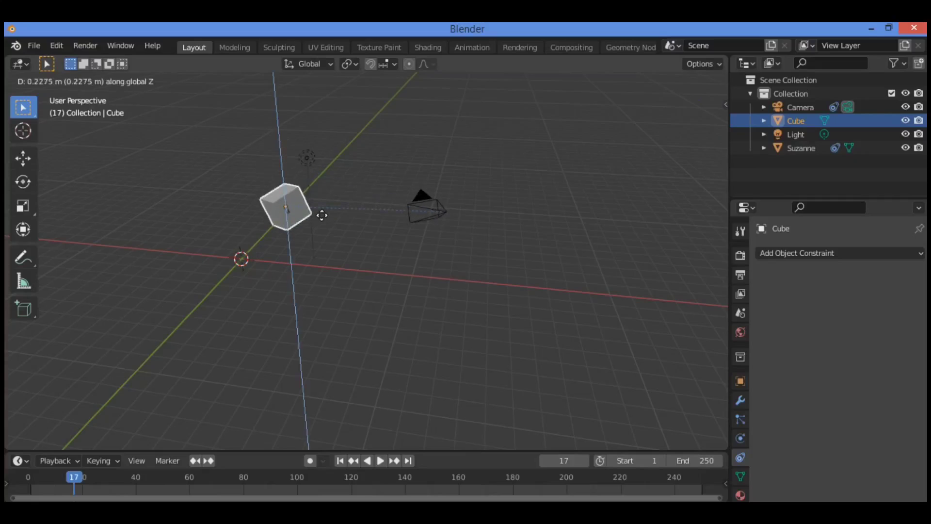
{"action": "left_click", "coordinate": [312, 215]}
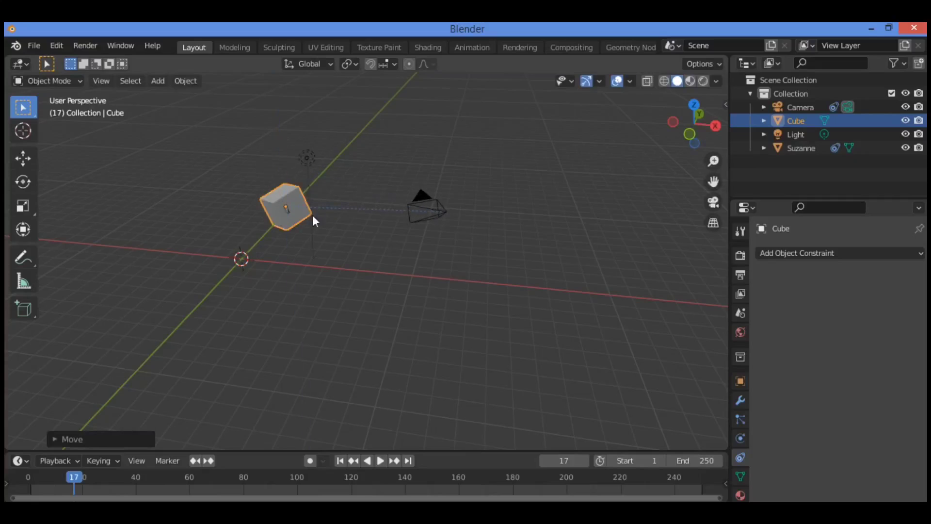
{"action": "left_click", "coordinate": [288, 209]}
{"action": "left_click", "coordinate": [903, 276]}
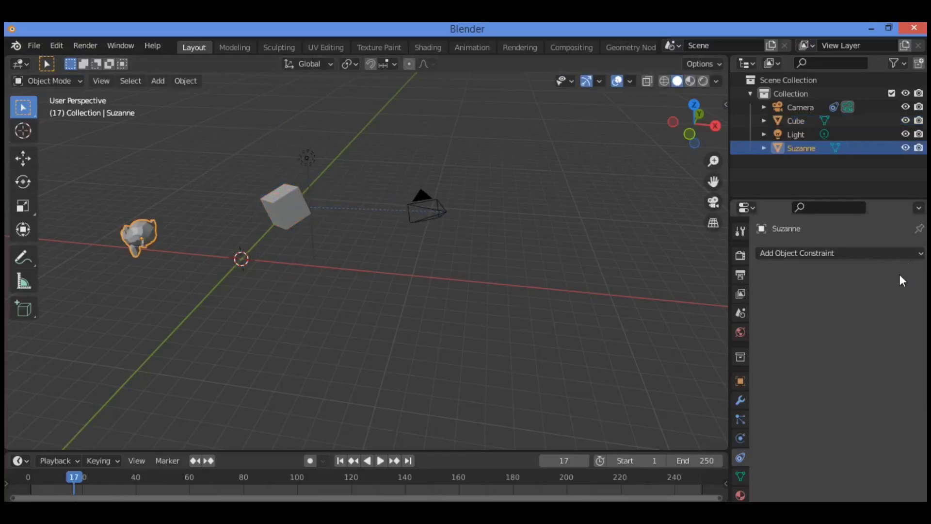
{"action": "left_click", "coordinate": [778, 254]}
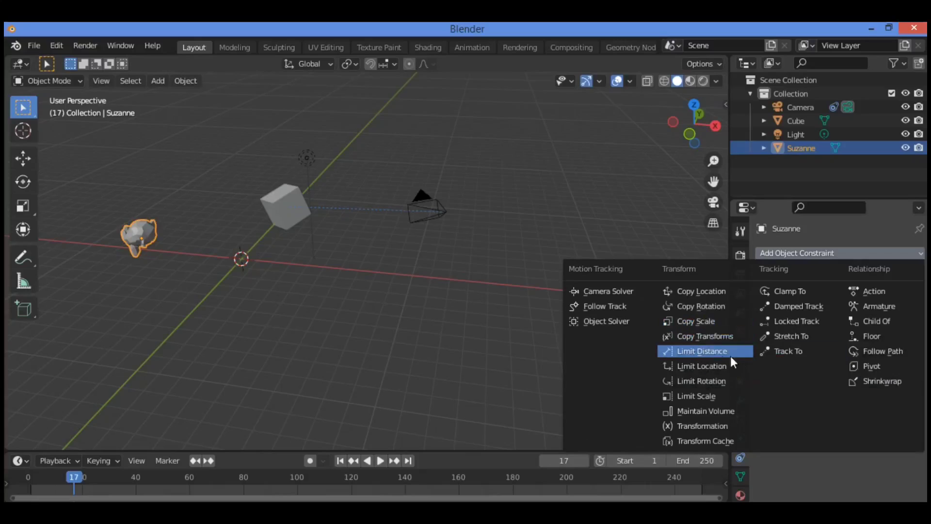
Add a Limit Distance constraint on Suzanne targeting Cube at 6.74 m, clamp region Inside
{"action": "left_click", "coordinate": [706, 350]}
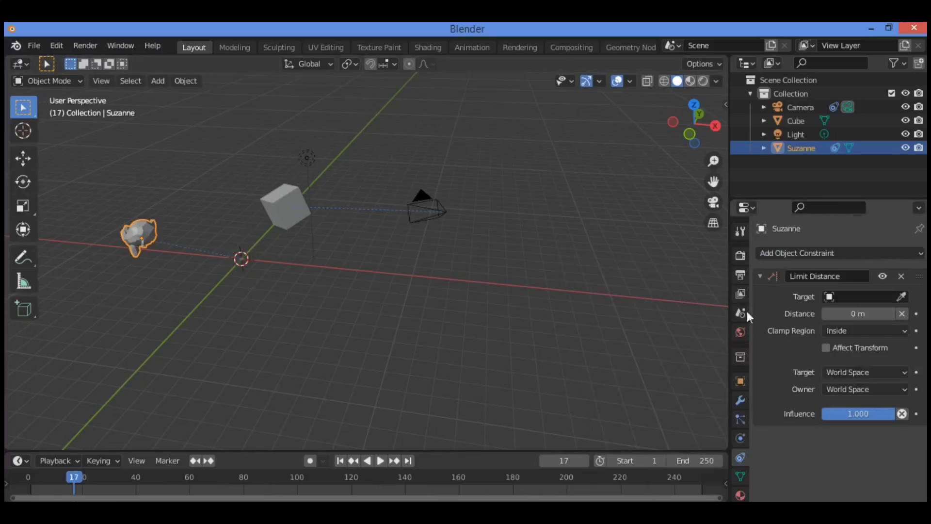
{"action": "left_click", "coordinate": [278, 203]}
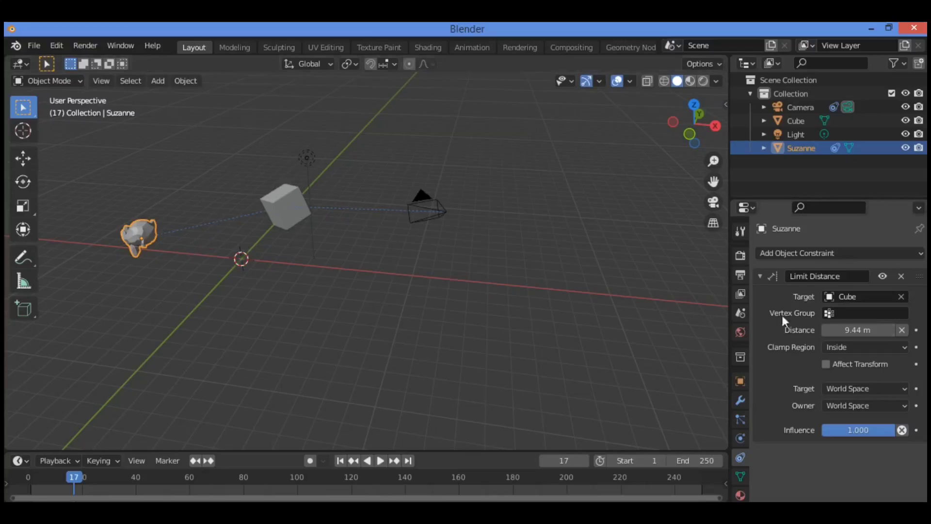
{"action": "left_click_drag", "start_coordinate": [845, 330], "coordinate": [825, 357]}
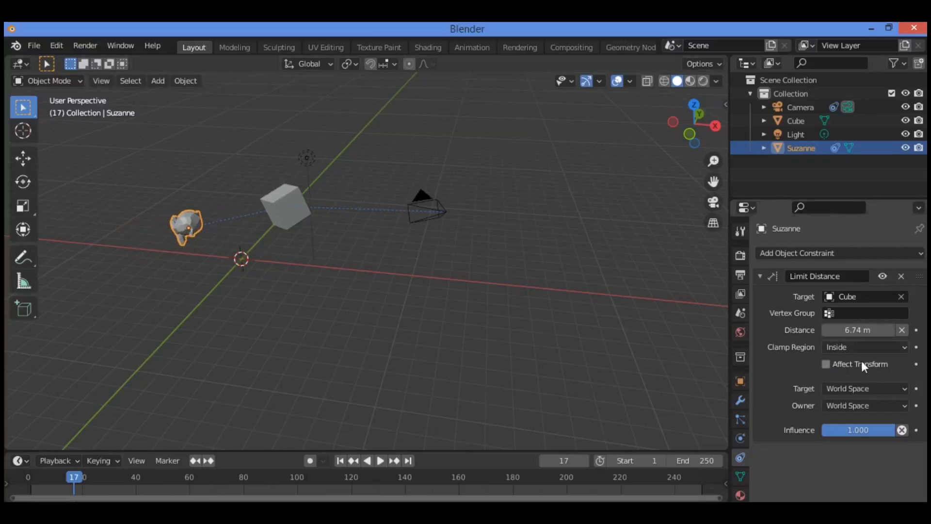
{"action": "left_click", "coordinate": [879, 346]}
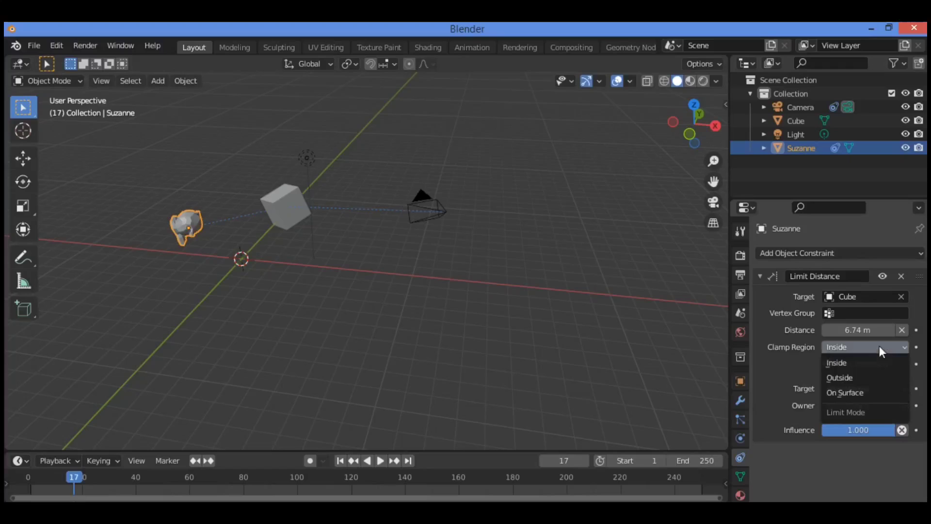
{"action": "left_click", "coordinate": [876, 354]}
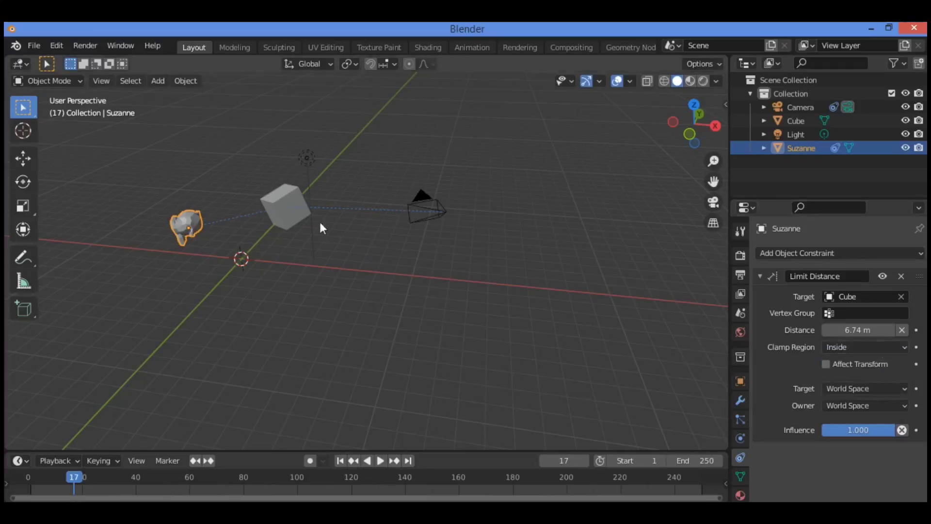
{"action": "left_click", "coordinate": [291, 209]}
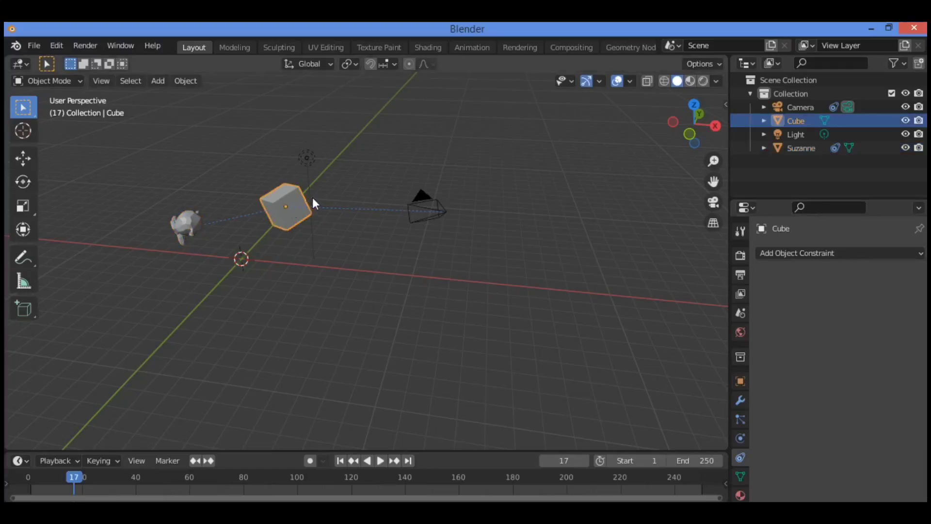
Move the Cube twice along Y, checking Suzanne follows it in camera view
{"action": "key", "text": "g"}
{"action": "key", "text": "y"}
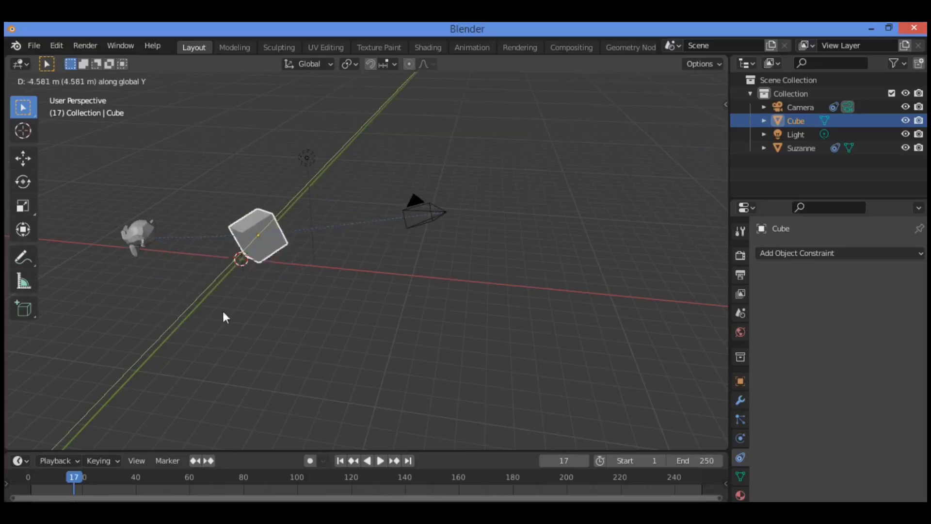
{"action": "left_click", "coordinate": [213, 325]}
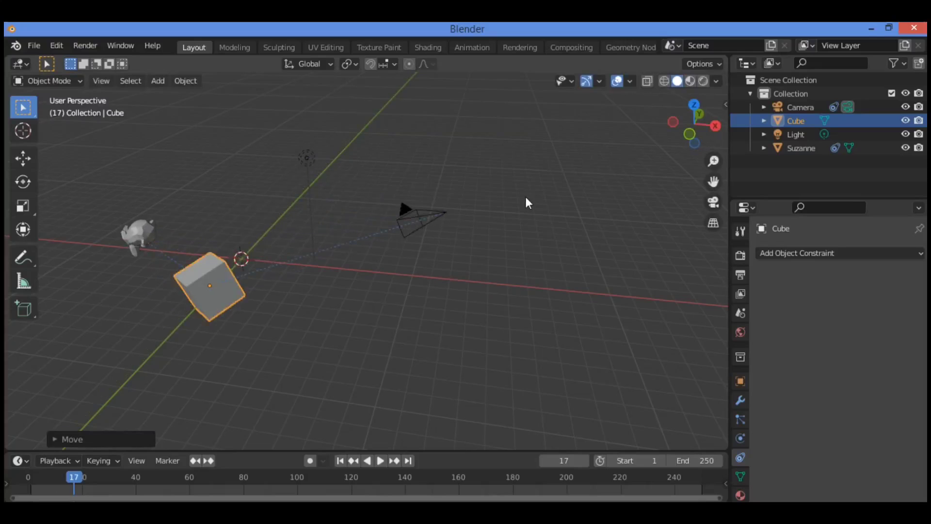
{"action": "key", "text": "KP_0"}
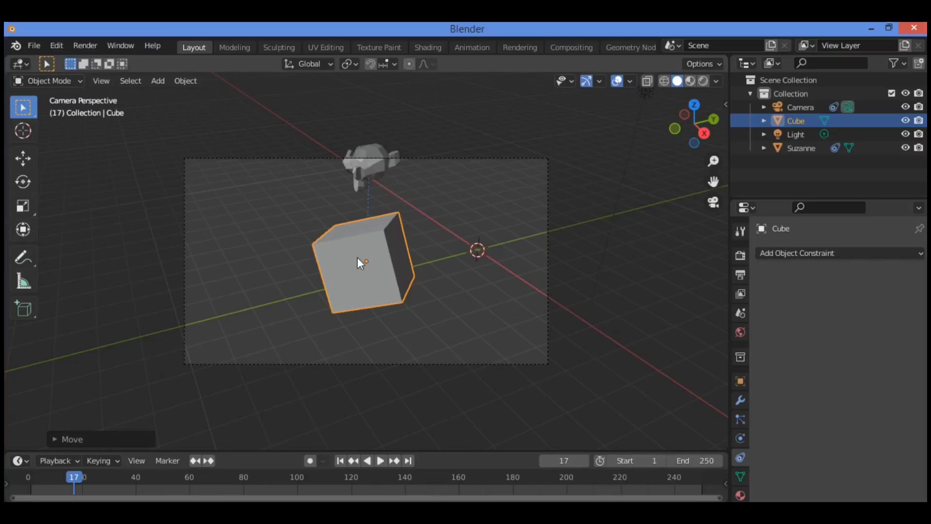
{"action": "key", "text": "g"}
{"action": "key", "text": "y"}
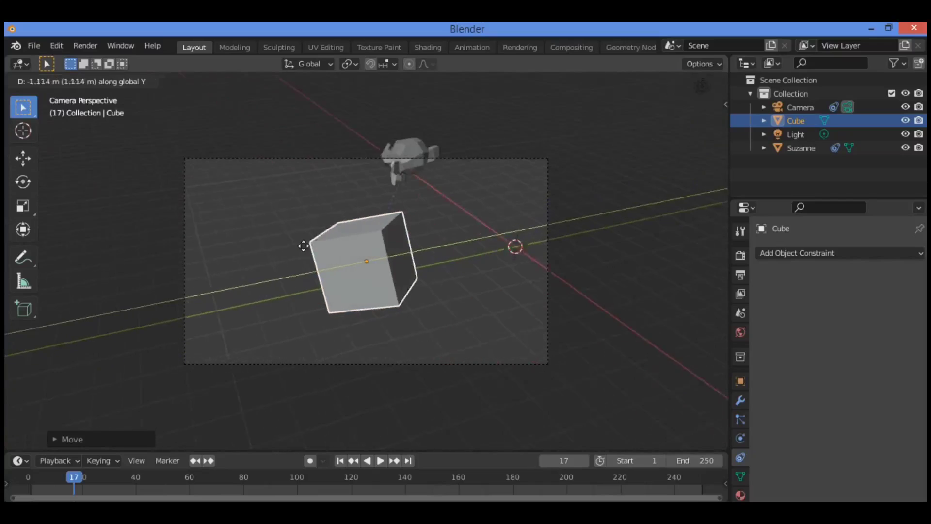
{"action": "left_click", "coordinate": [264, 242]}
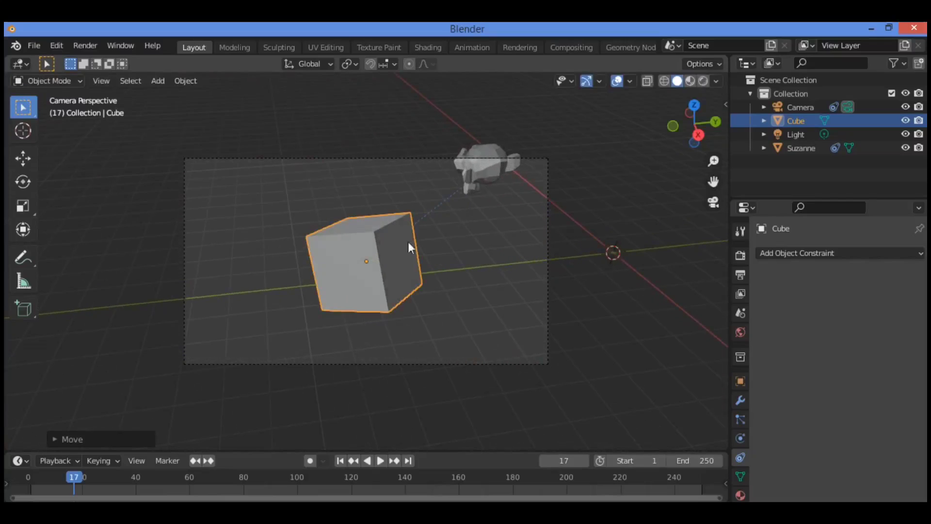
Move the Cube along Y once more in perspective view, then select Suzanne
{"action": "middle_click_drag", "start_coordinate": [383, 223], "coordinate": [395, 214]}
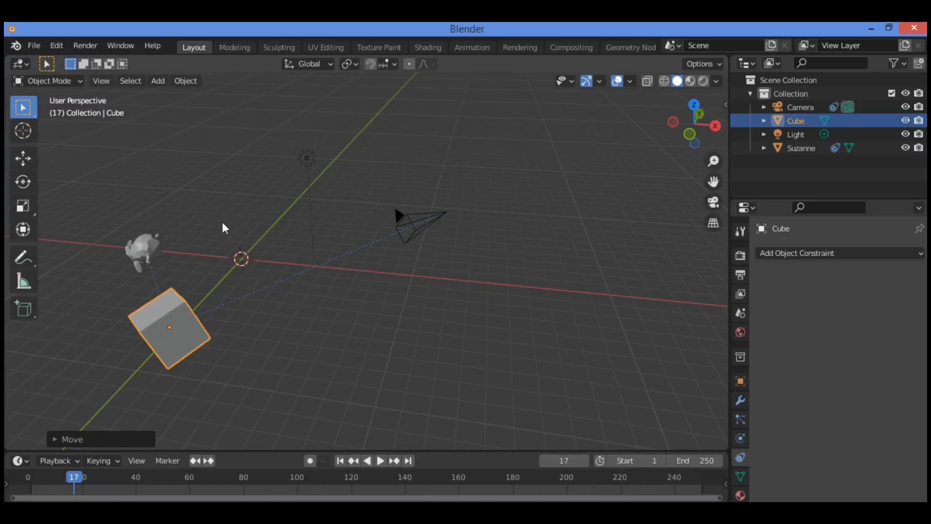
{"action": "middle_click_drag", "start_coordinate": [184, 330], "coordinate": [296, 281], "text": "shift"}
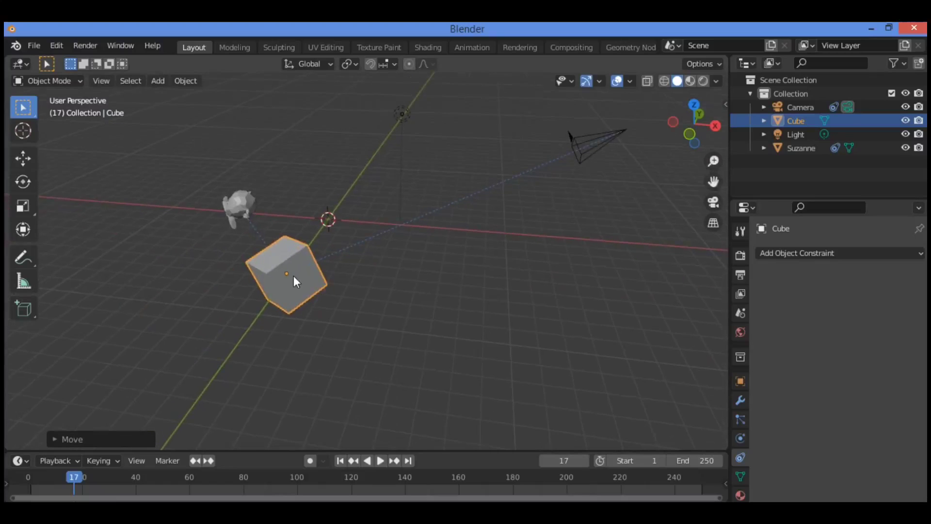
{"action": "key", "text": "g"}
{"action": "key", "text": "y"}
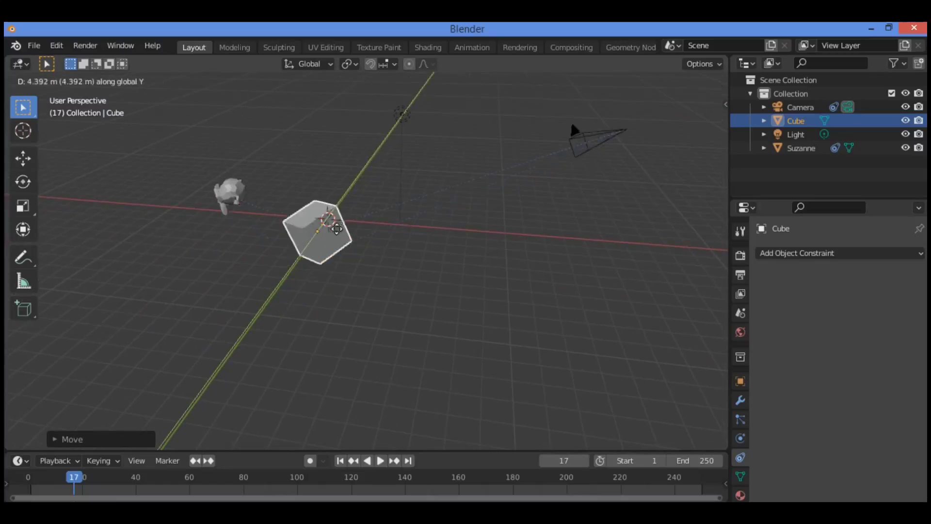
{"action": "left_click", "coordinate": [379, 175]}
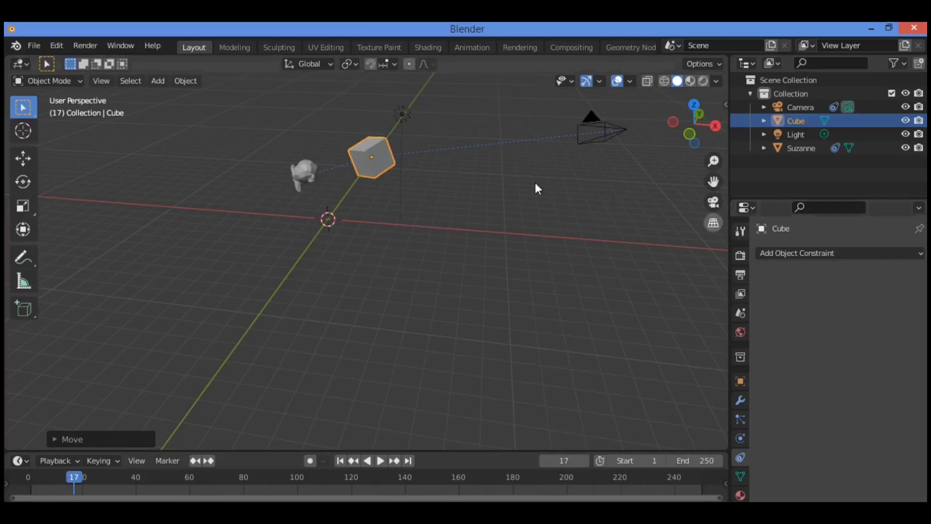
{"action": "left_click", "coordinate": [305, 170]}
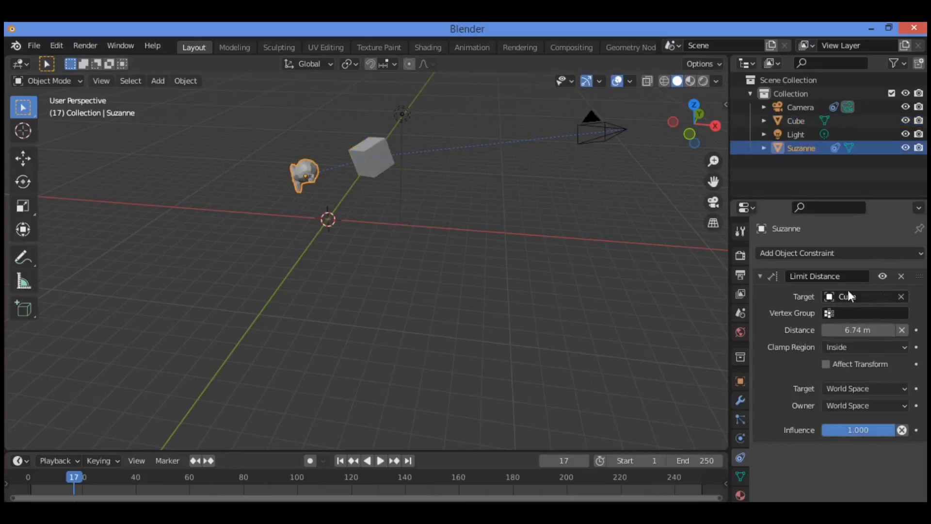
Switch the clamp region to Outside and test it by moving the Cube farther along Y
{"action": "left_click", "coordinate": [881, 345]}
{"action": "left_click", "coordinate": [866, 377]}
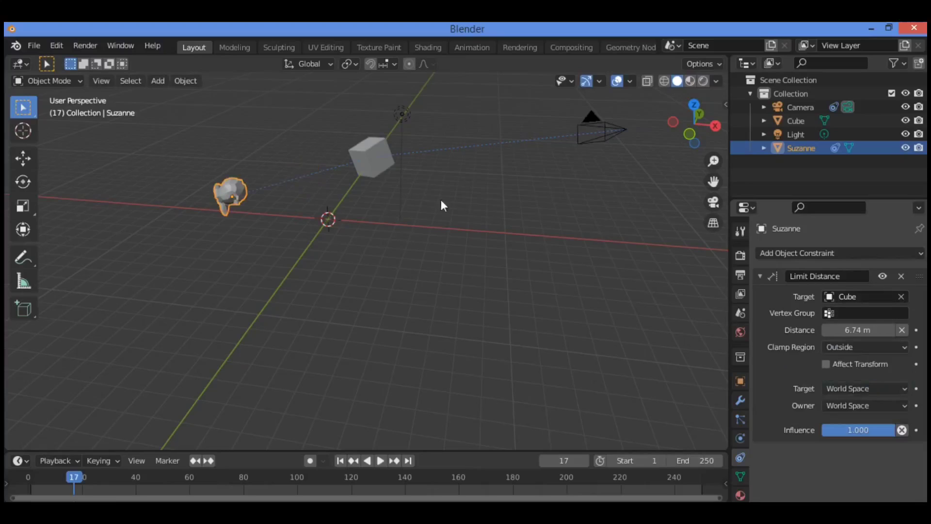
{"action": "left_click", "coordinate": [369, 159]}
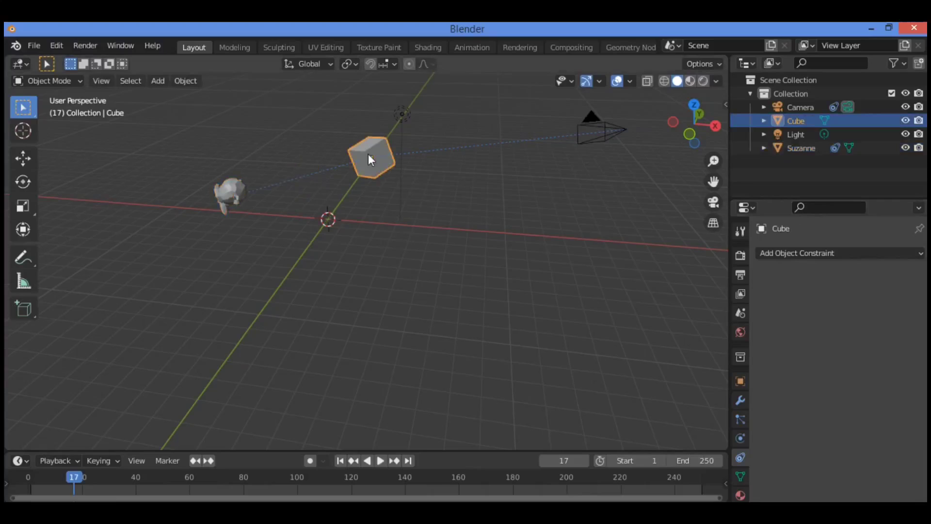
{"action": "key", "text": "g"}
{"action": "key", "text": "y"}
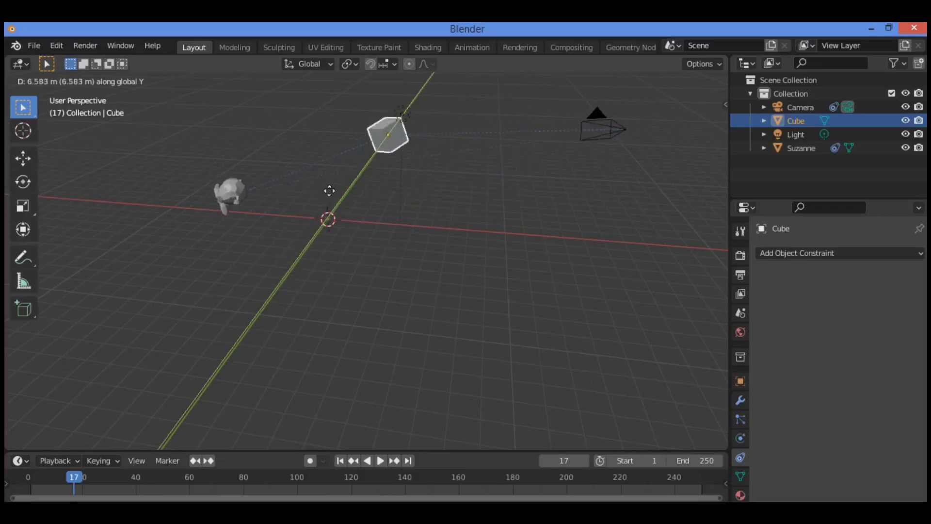
{"action": "left_click", "coordinate": [383, 144]}
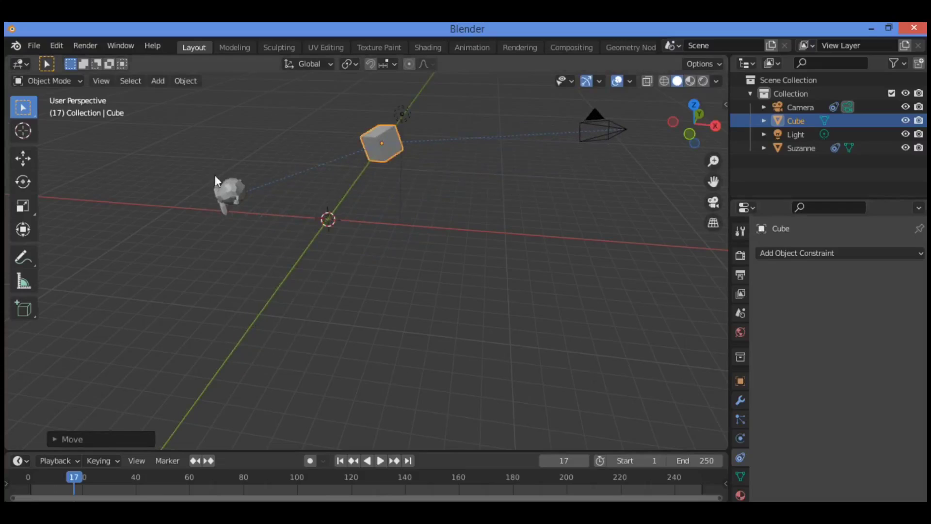
{"action": "left_click", "coordinate": [225, 192]}
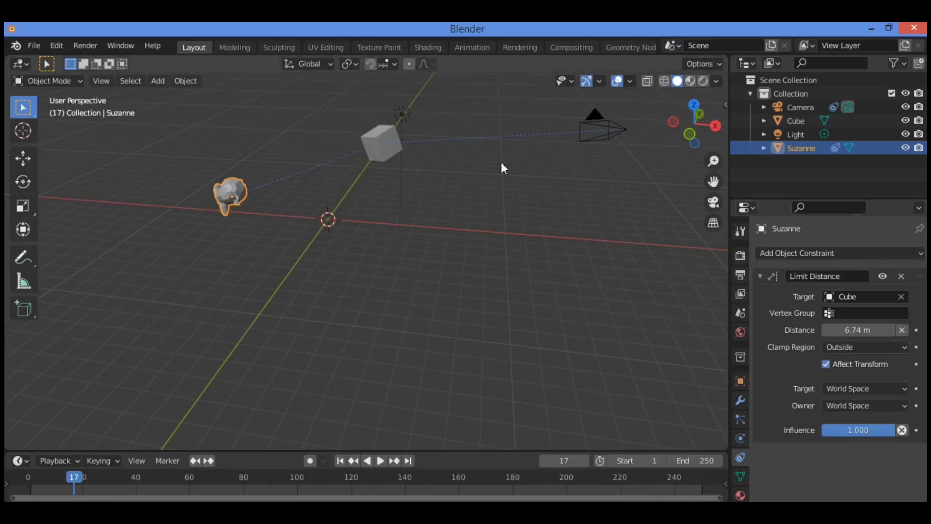
Move the Cube back near its start along Y and reselect Suzanne
{"action": "left_click", "coordinate": [388, 138]}
{"action": "key", "text": "g"}
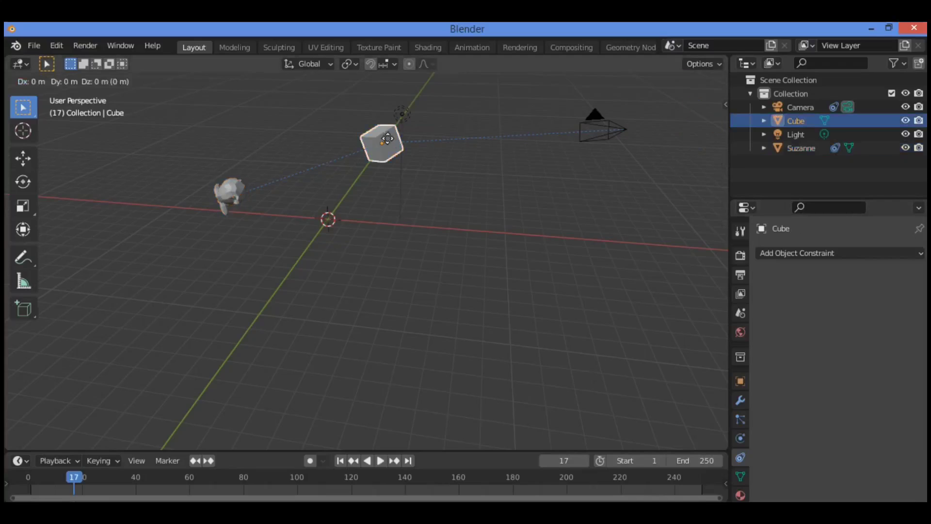
{"action": "key", "text": "y"}
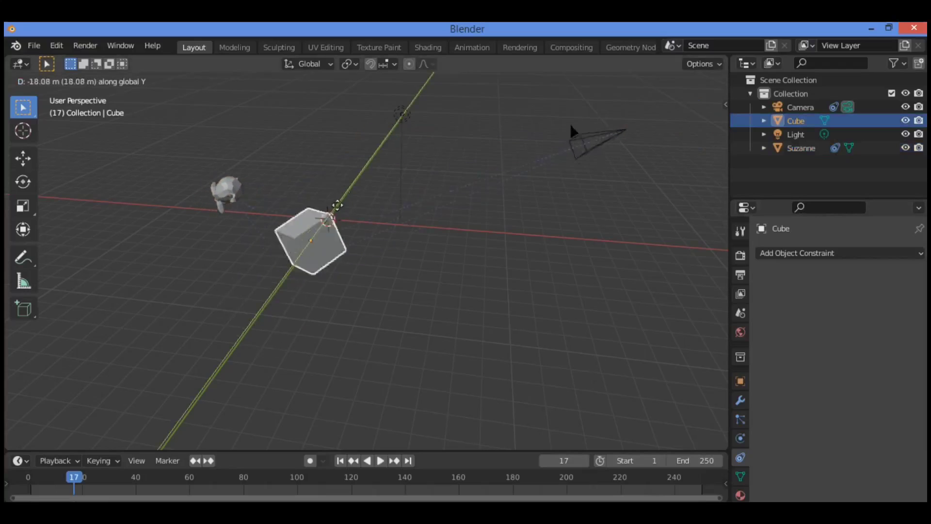
{"action": "left_click", "coordinate": [376, 152]}
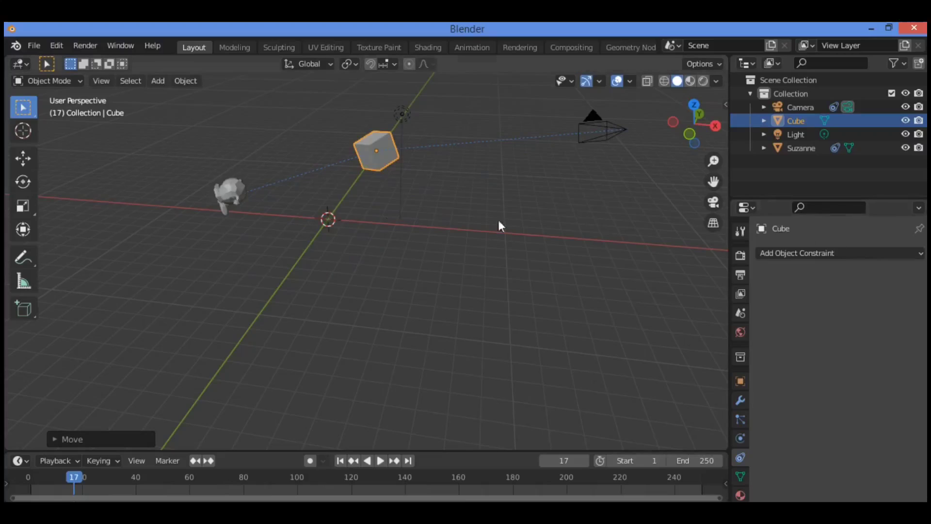
{"action": "left_click", "coordinate": [232, 190]}
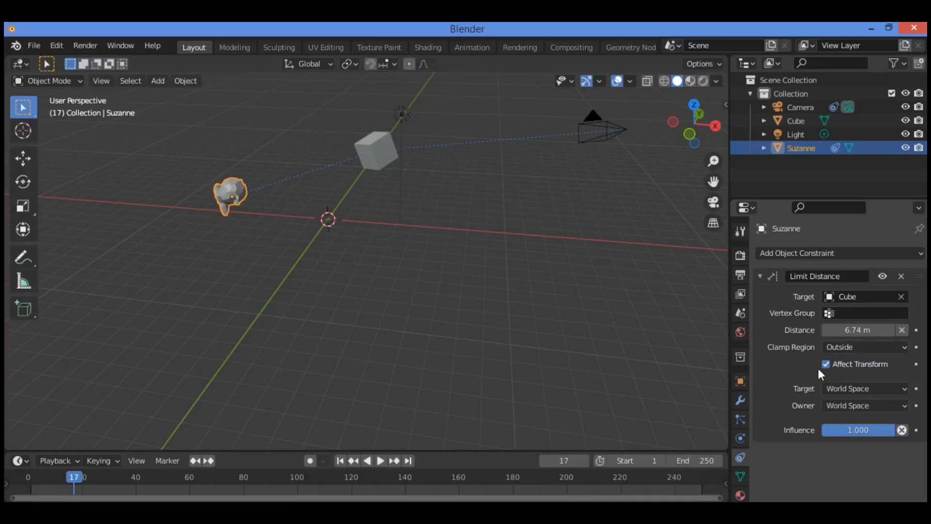
Replace Suzanne's Limit Distance constraint with a Limit Location constraint
{"action": "left_click", "coordinate": [900, 275]}
{"action": "left_click", "coordinate": [802, 253]}
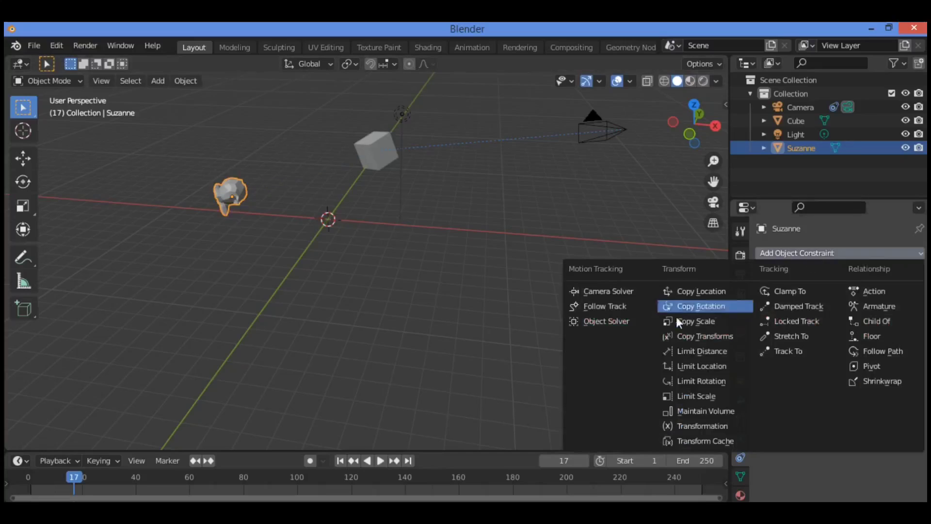
{"action": "left_click", "coordinate": [704, 366]}
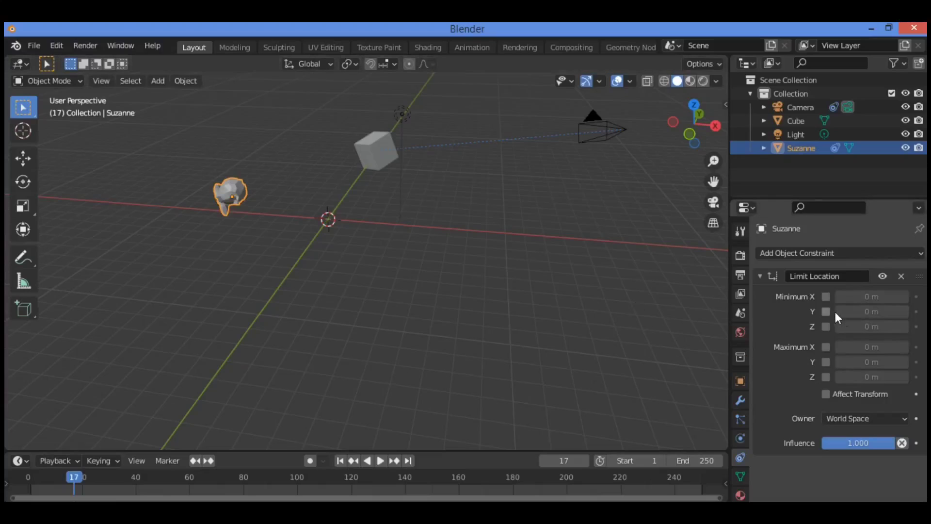
Enable minimum X 1.5 m, Y 4.7 m, Z 5.6 m and set influence to 0.964
{"action": "left_click", "coordinate": [825, 297]}
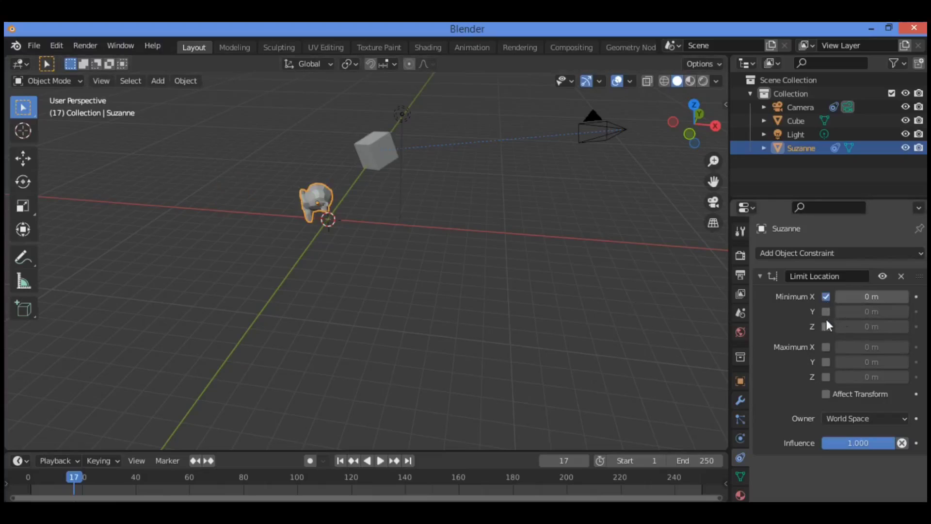
{"action": "left_click_drag", "start_coordinate": [868, 297], "coordinate": [909, 297]}
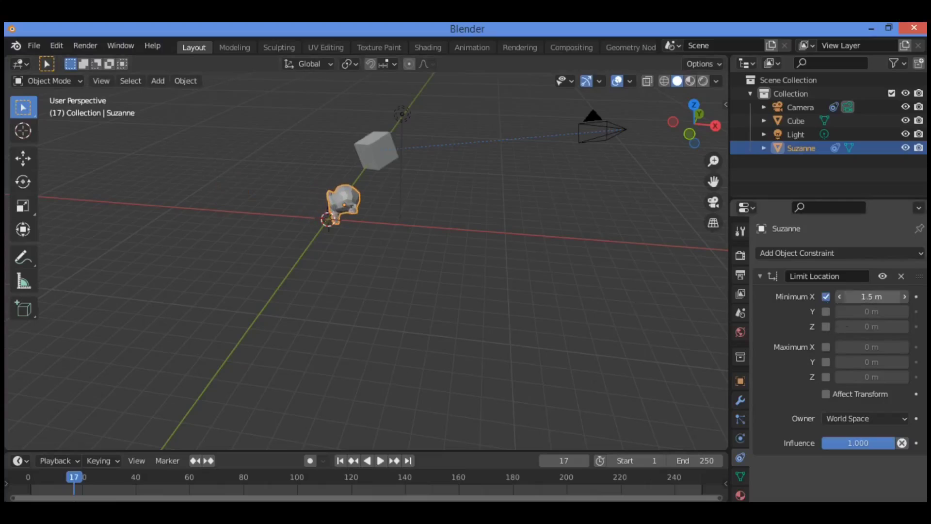
{"action": "left_click", "coordinate": [825, 312]}
{"action": "left_click_drag", "start_coordinate": [861, 311], "coordinate": [903, 311]}
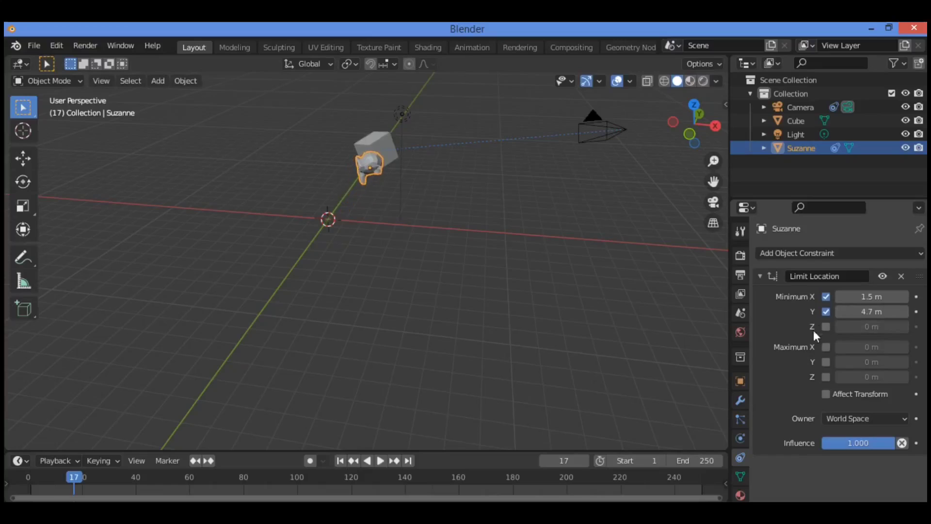
{"action": "left_click", "coordinate": [826, 326]}
{"action": "left_click_drag", "start_coordinate": [867, 326], "coordinate": [900, 326]}
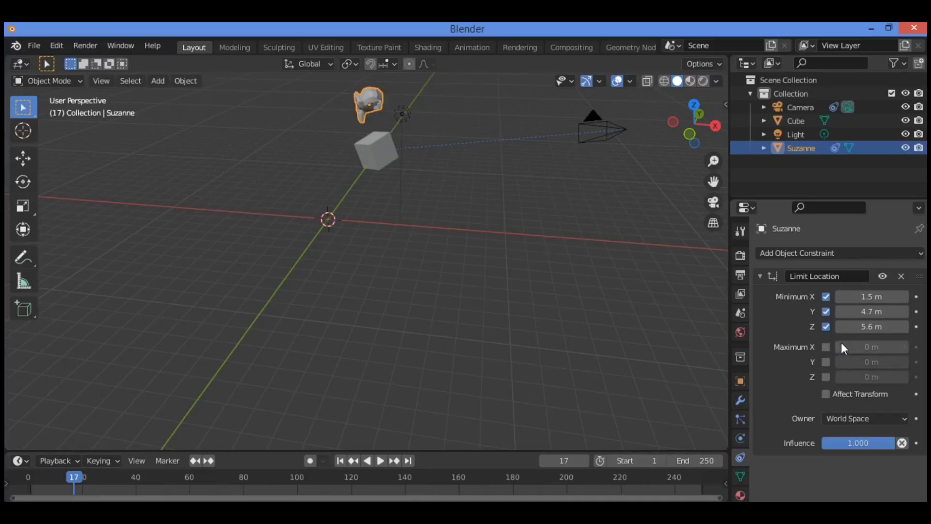
{"action": "left_click", "coordinate": [826, 347]}
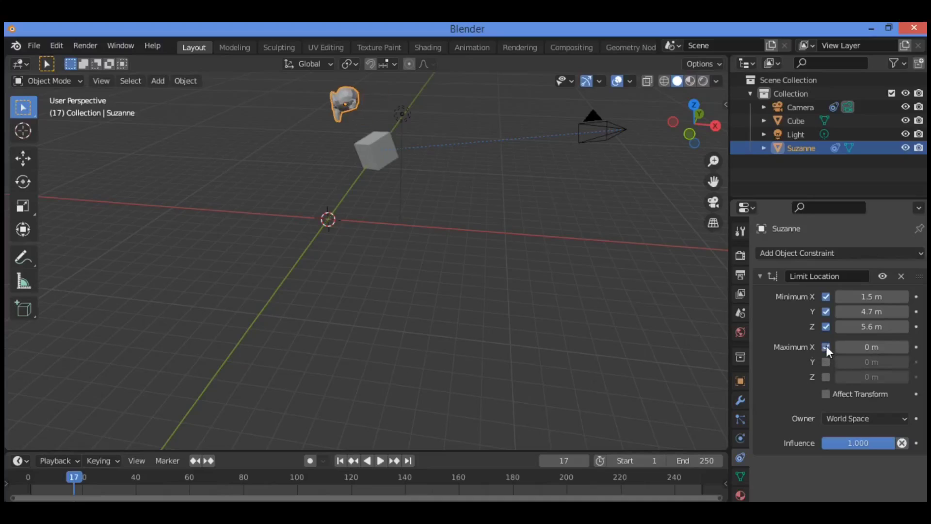
{"action": "left_click", "coordinate": [826, 347]}
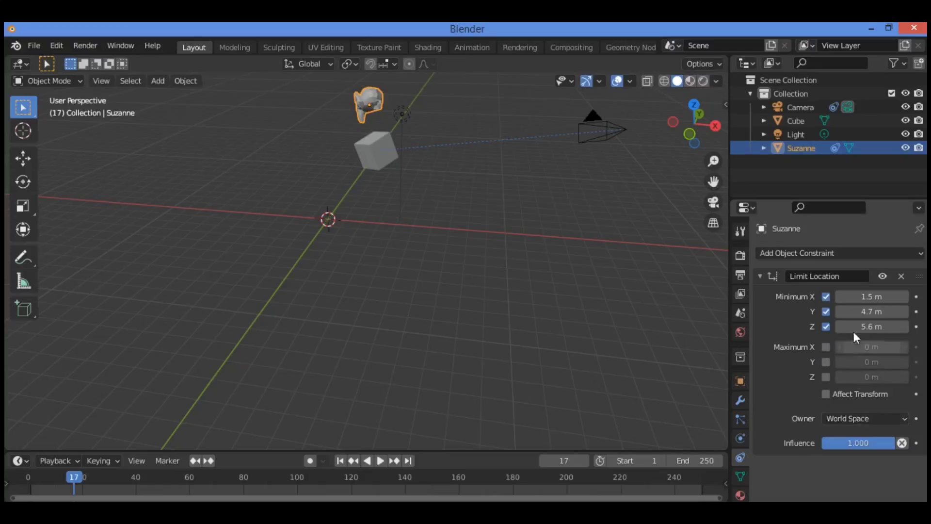
{"action": "mouse_move", "coordinate": [894, 443]}
{"action": "left_mouse_down"}
{"action": "mouse_move", "coordinate": [844, 443]}
{"action": "mouse_move", "coordinate": [891, 442]}
{"action": "left_mouse_up"}
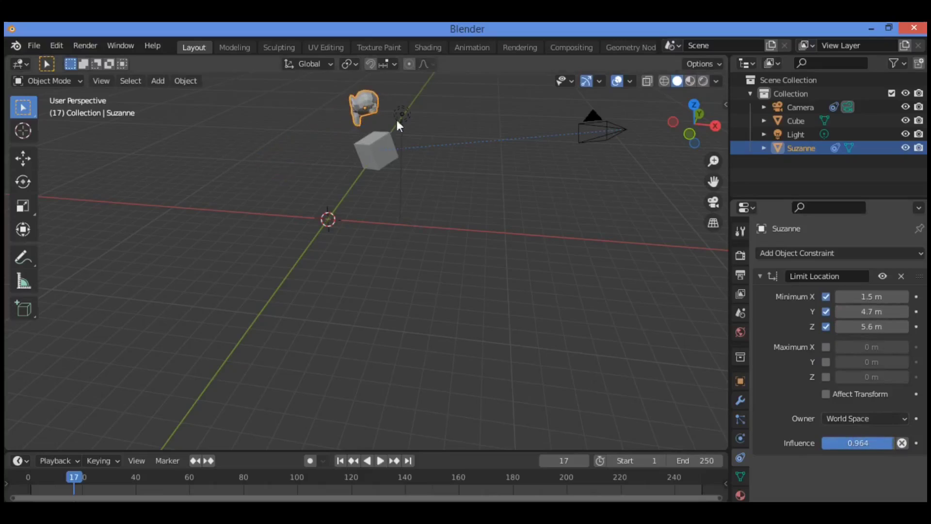
At frame 33, move Suzanne to a new spot and orbit to inspect it
{"action": "left_click", "coordinate": [380, 460]}
{"action": "left_click", "coordinate": [380, 460]}
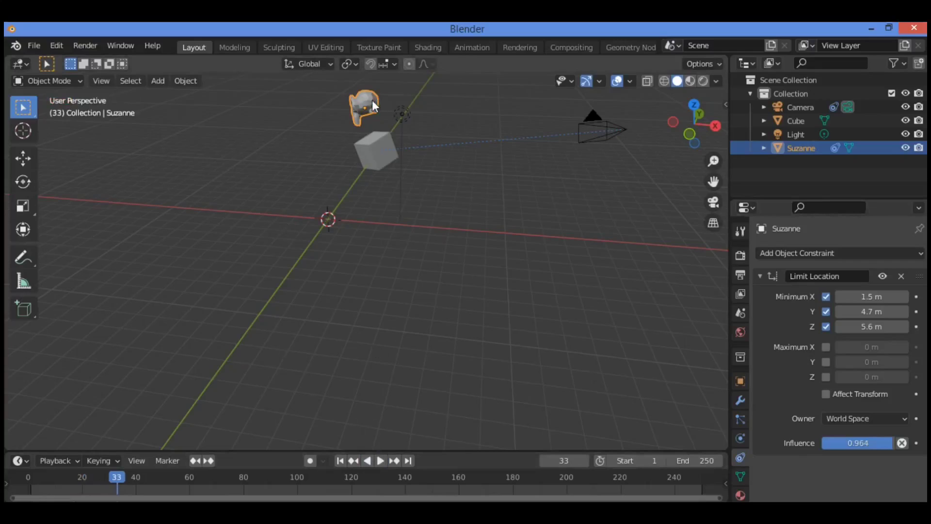
{"action": "key", "text": "g"}
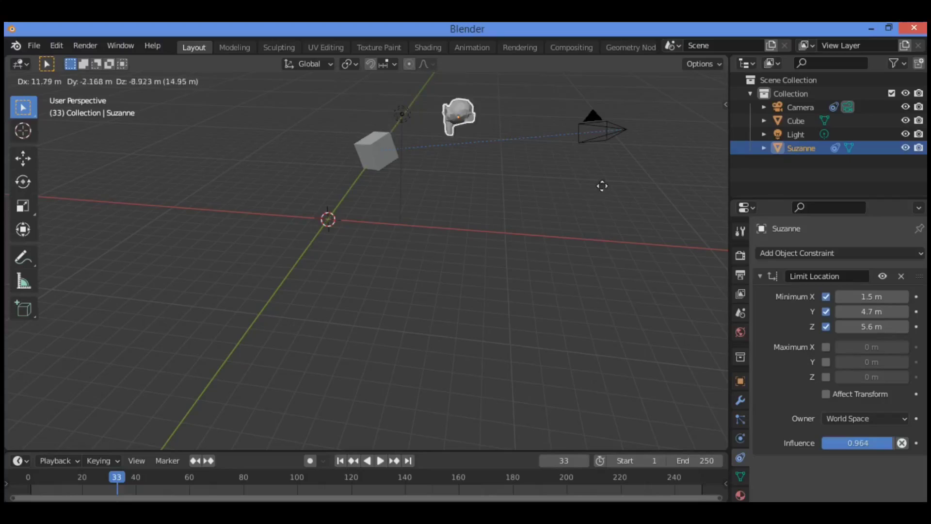
{"action": "left_click", "coordinate": [651, 114]}
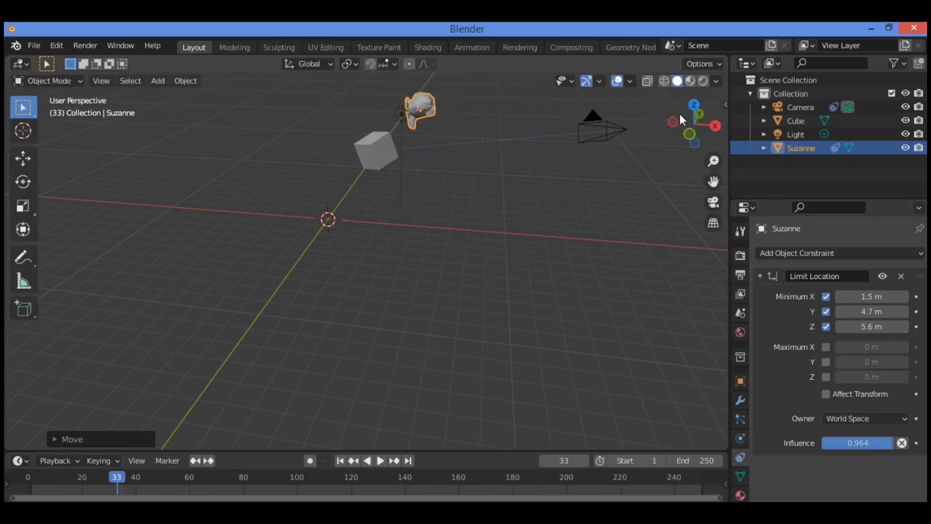
{"action": "left_click_drag", "start_coordinate": [702, 120], "coordinate": [533, 180]}
{"action": "left_click_drag", "start_coordinate": [694, 122], "coordinate": [451, 225]}
Move Suzanne again to test clamping, then remove the Limit Location constraint
{"action": "key", "text": "g"}
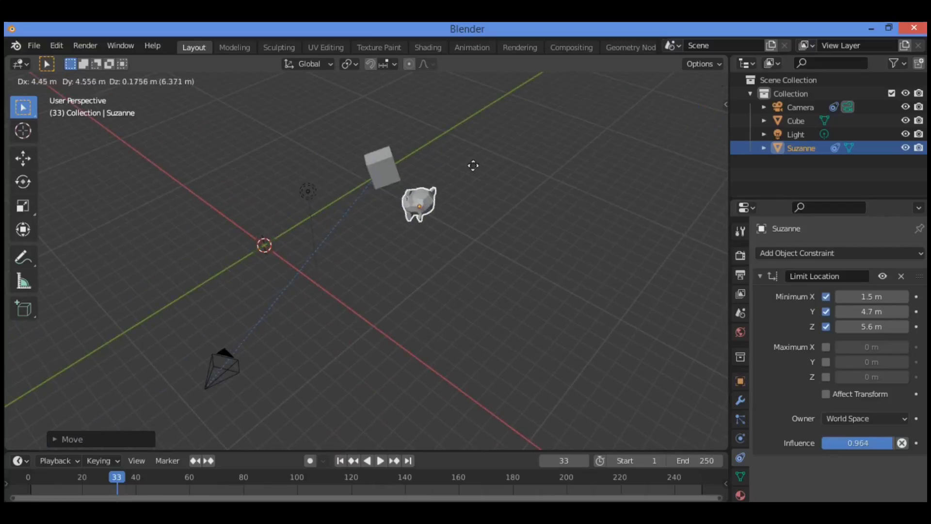
{"action": "left_click", "coordinate": [422, 213]}
{"action": "left_click_drag", "start_coordinate": [699, 135], "coordinate": [447, 196]}
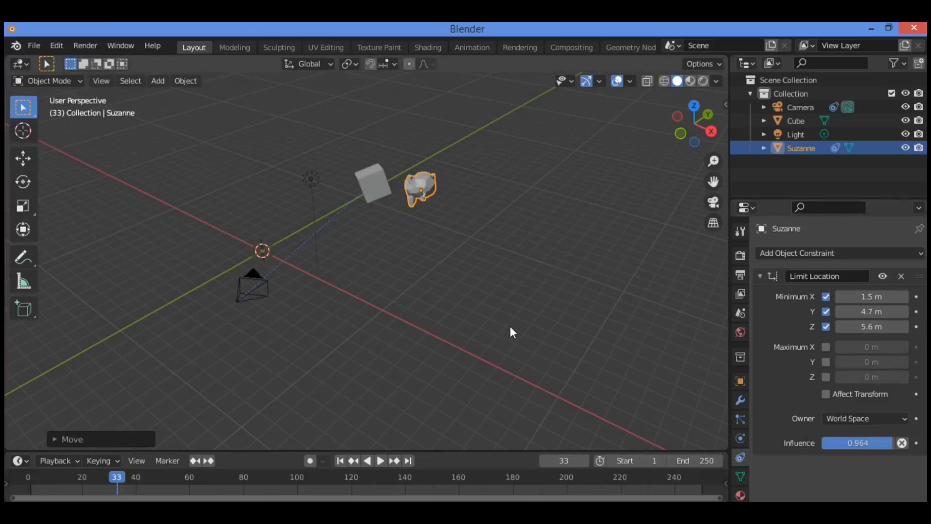
{"action": "key", "text": "ctrl+z"}
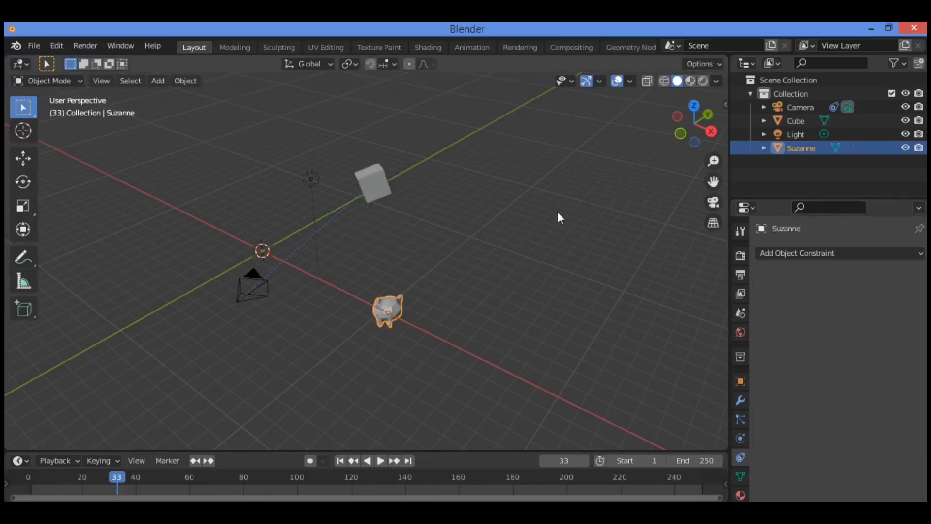